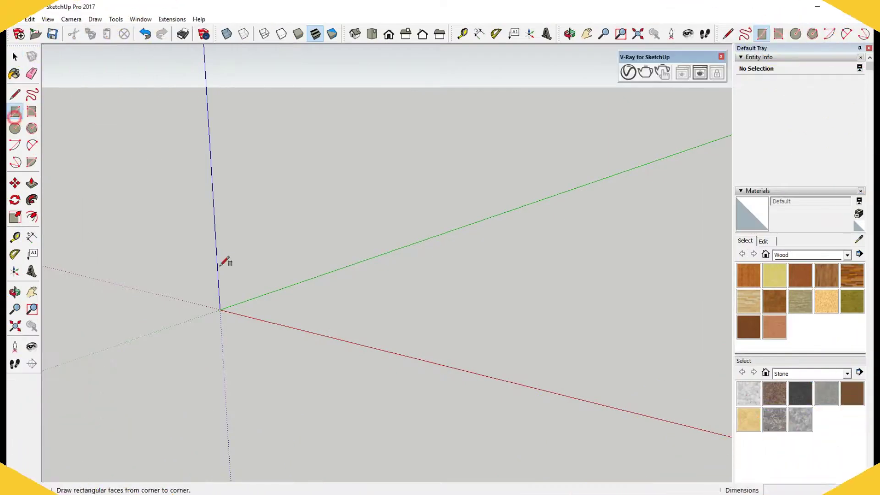
Step: Anchor the first corner of the 2000 × 4 rectangle at the model origin
click(220, 310)
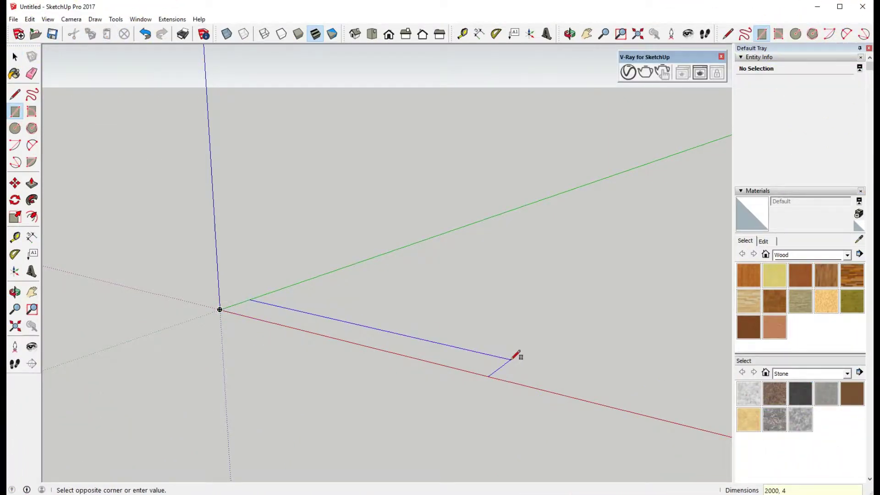
Step: Extrude the base rectangle into a thin board and make it a group
key(p)
scroll(263, 335, up, 4)
click(312, 320)
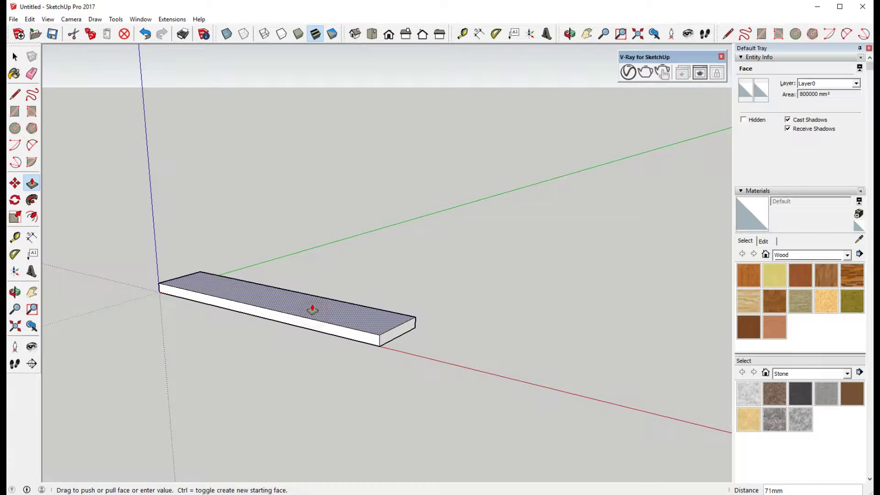
click(312, 309)
key(space)
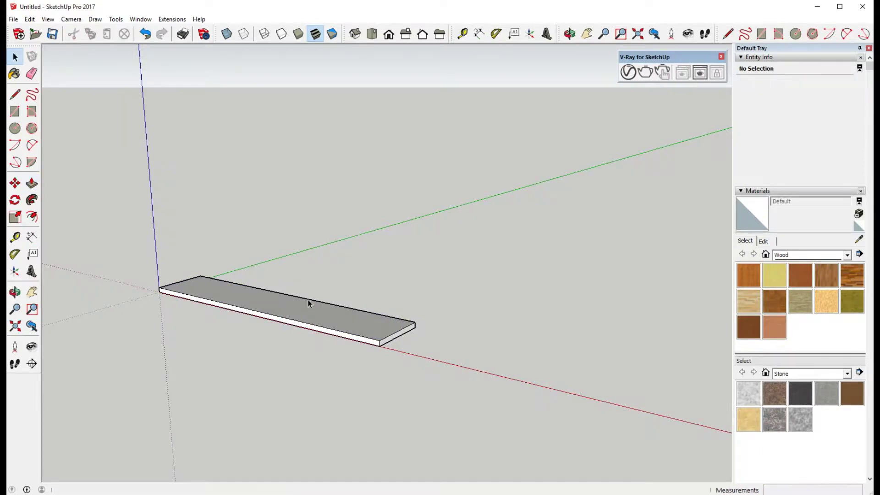
triple_click(306, 304)
right_click(306, 304)
click(363, 389)
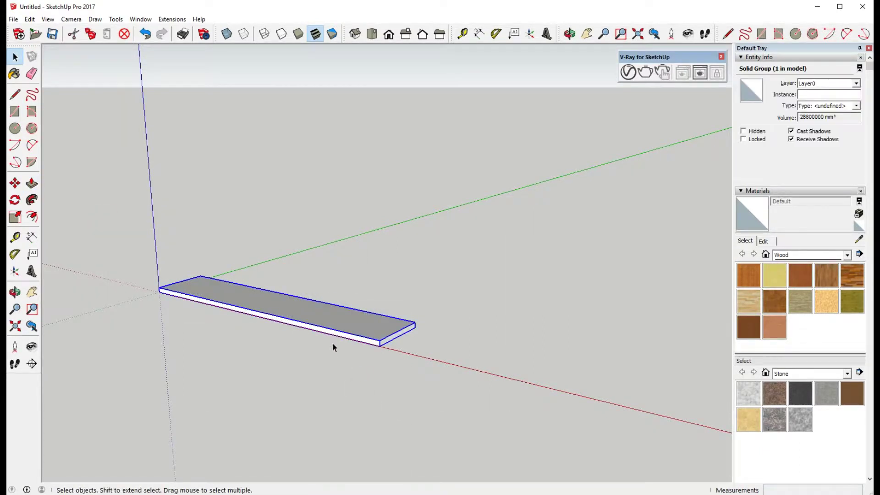
Step: Pull the board's end face up 2000 mm to form the left side board
middle_drag(332, 343, 585, 328)
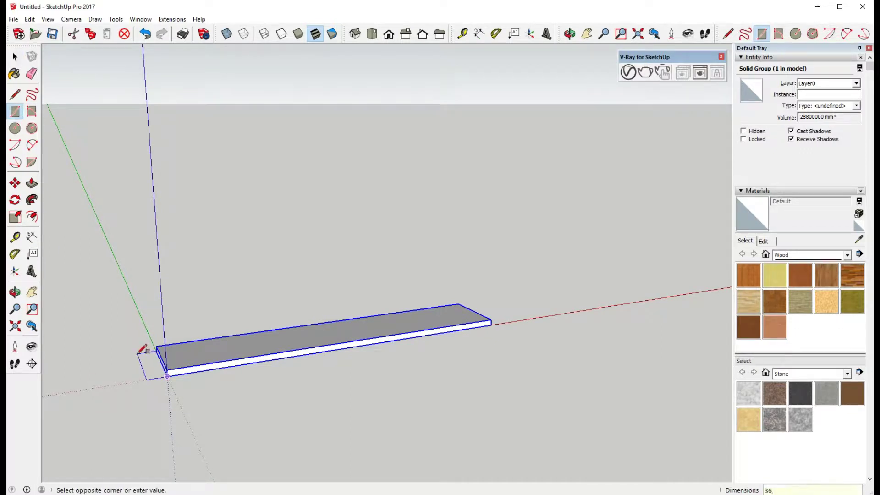
key(p)
click(149, 358)
text(2000)
key(Return)
key(space)
scroll(198, 291, down, 2)
triple_click(159, 193)
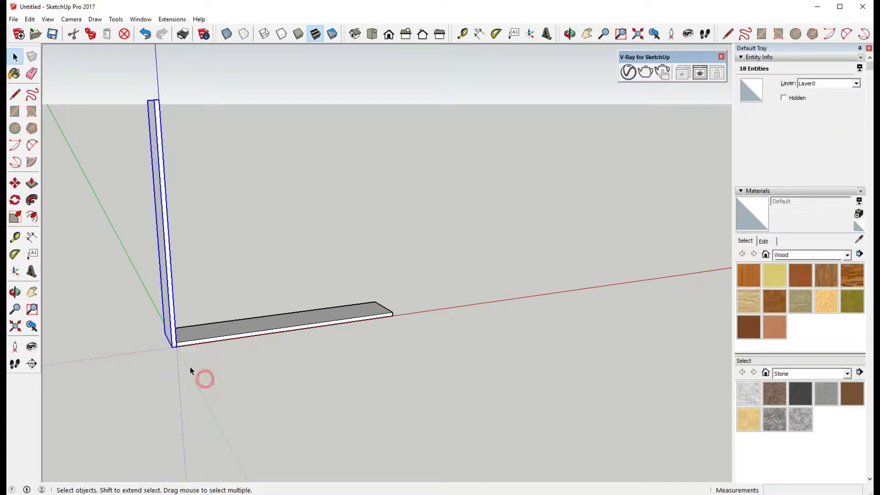
Step: Copy the side board to the base's right end and the base board 2000 mm up as the top
click(172, 347)
key(ctrl)
click(392, 316)
key(space)
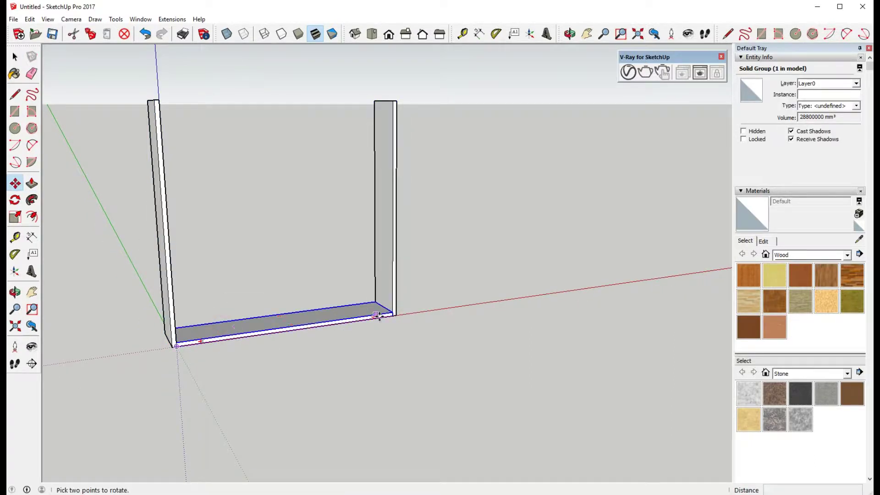
click(393, 314)
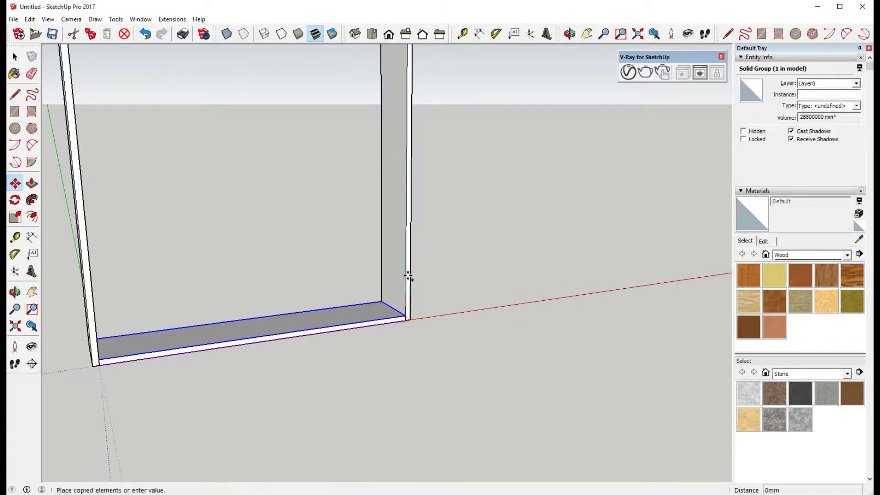
scroll(407, 275, down, 2)
text(2000)
key(Return)
key(space)
click(432, 296)
Step: Draw a rectangle closing the frame's back and select it as the back panel
mouse_move(221, 372)
middle_down()
mouse_move(603, 357)
mouse_move(481, 360)
mouse_move(633, 366)
middle_up()
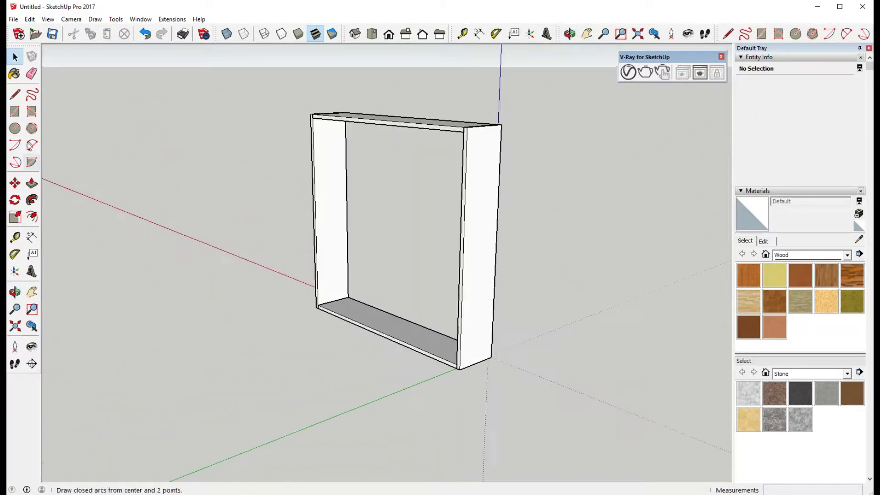
scroll(313, 114, up, 2)
scroll(281, 112, up, 5)
click(281, 112)
scroll(415, 314, down, 4)
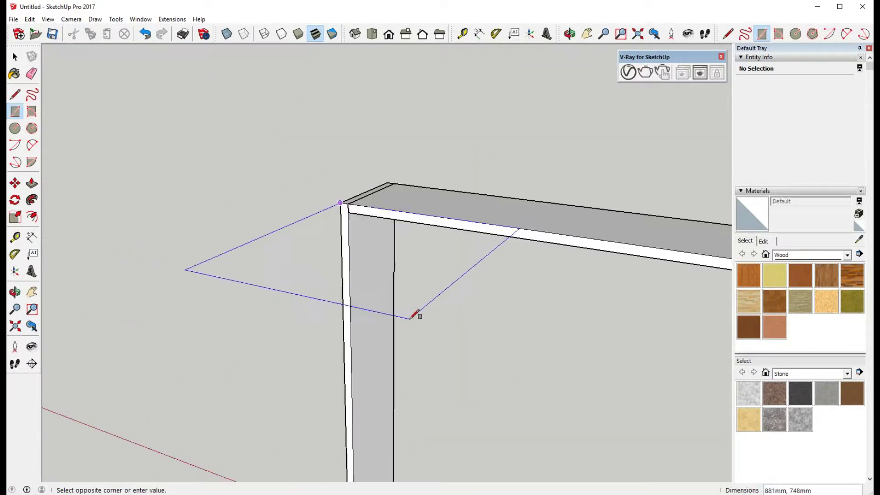
scroll(564, 467, down, 2)
scroll(564, 467, down, 1)
click(567, 474)
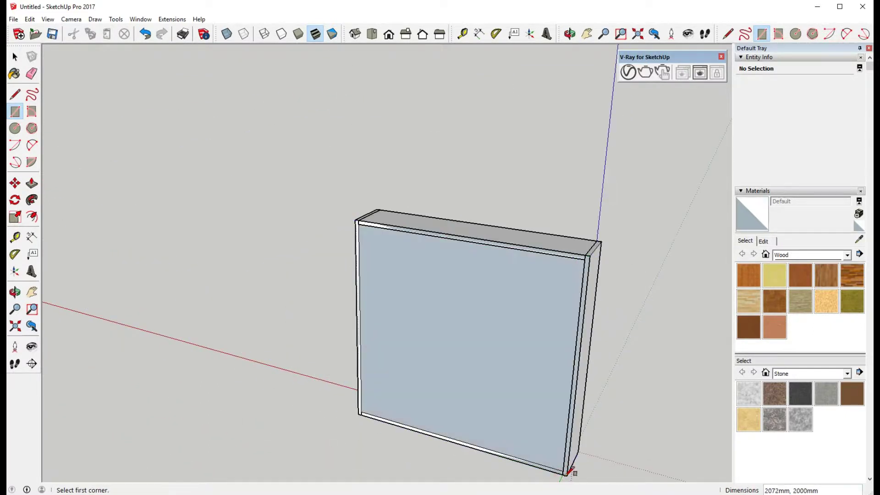
key(p)
key(space)
drag(281, 197, 608, 481)
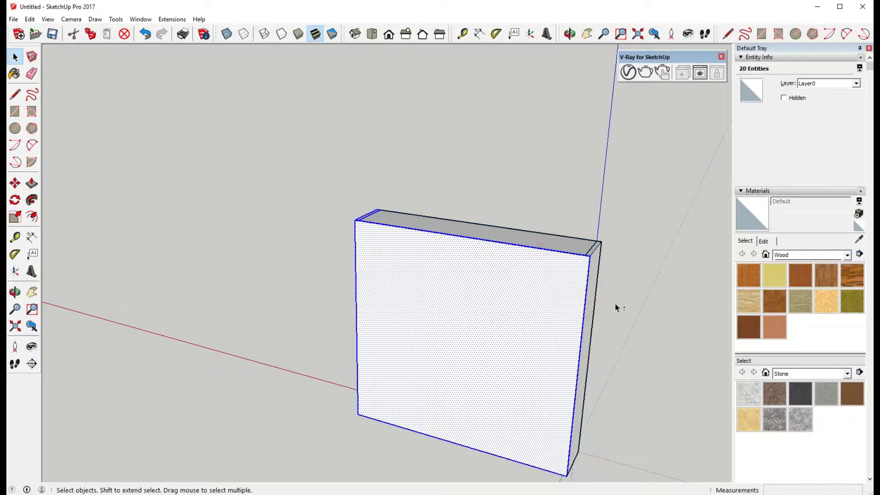
scroll(427, 325, down, 2)
middle_drag(426, 326, 442, 321)
right_click(383, 161)
Step: Group the back panel, then draw the lower-left 1000 mm door rectangle and pull it 18 mm out
click(412, 244)
mouse_move(545, 406)
middle_down()
mouse_move(257, 403)
mouse_move(163, 373)
middle_up()
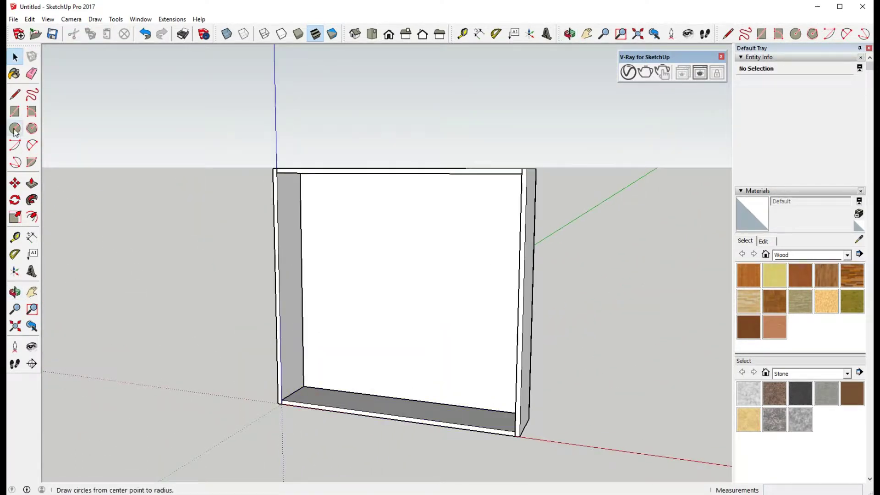
scroll(285, 398, up, 2)
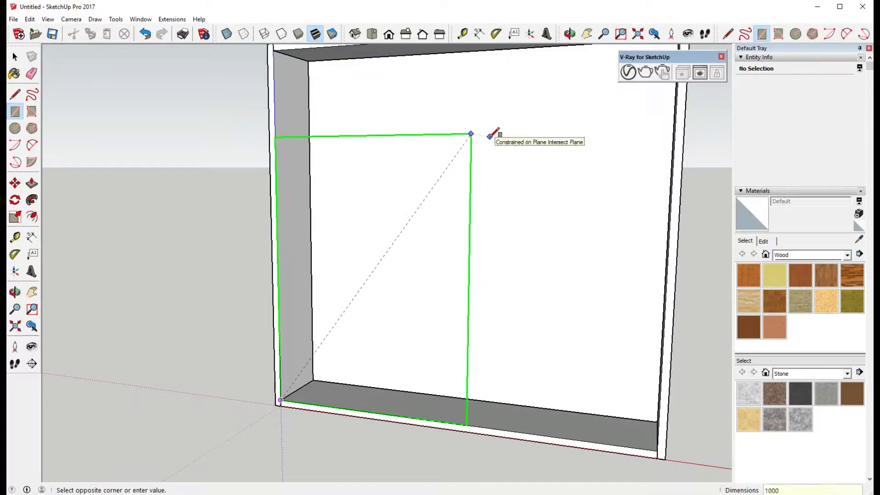
click(488, 136)
key(p)
click(435, 278)
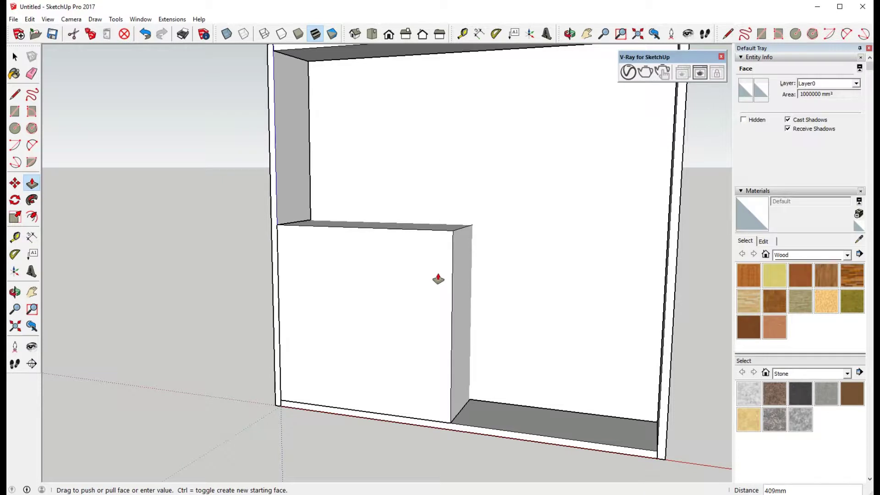
text(18)
key(Return)
Step: Group the door front and copy it to the right as the second door
drag(532, 471, 532, 472)
right_click(426, 325)
click(467, 411)
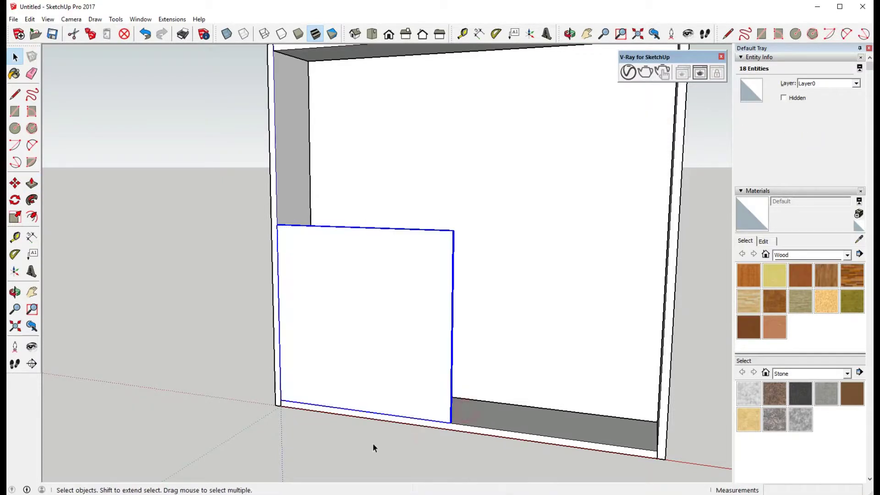
key(m)
click(451, 422)
key(ctrl)
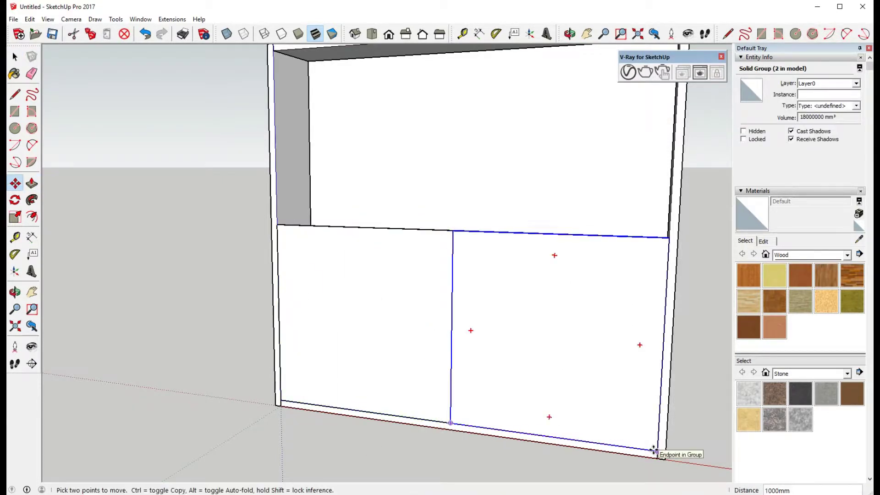
click(655, 450)
key(space)
click(212, 253)
scroll(261, 266, up, 2)
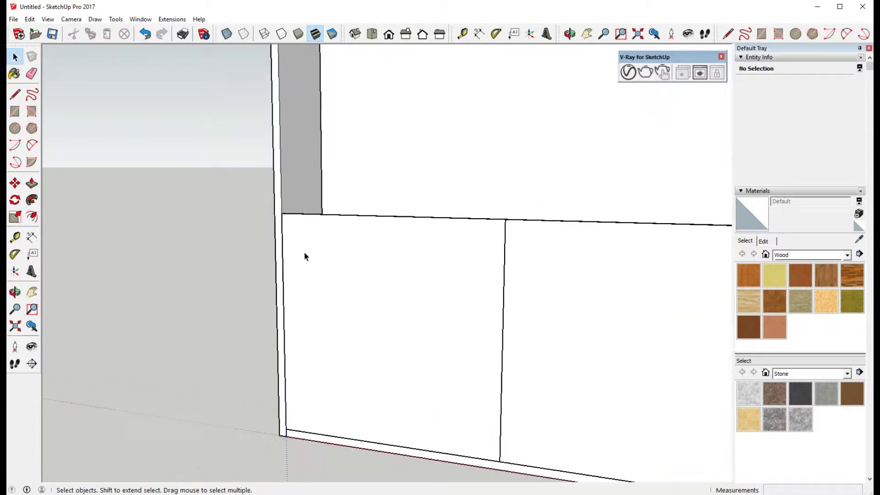
scroll(305, 256, down, 3)
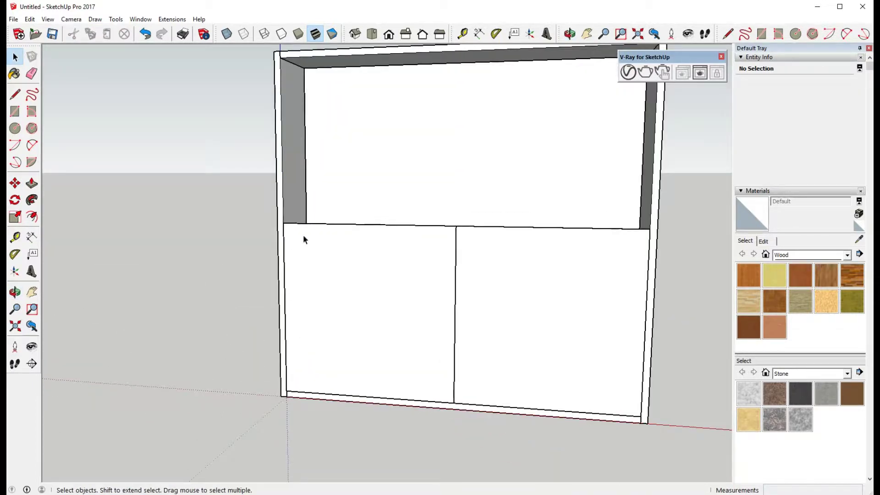
middle_drag(326, 268, 432, 253)
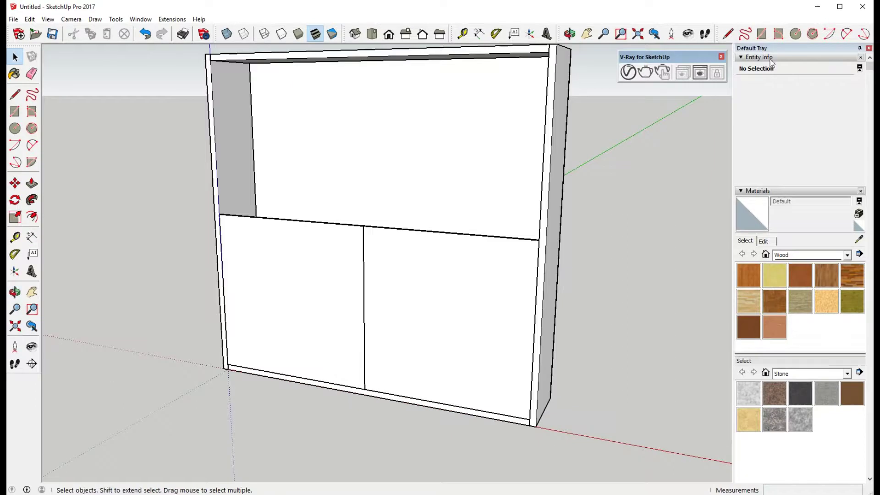
Step: Draw a 500 × 500 mm niche rectangle on the upper front, redoing a misplaced attempt
middle_drag(182, 275, 207, 257)
key(r)
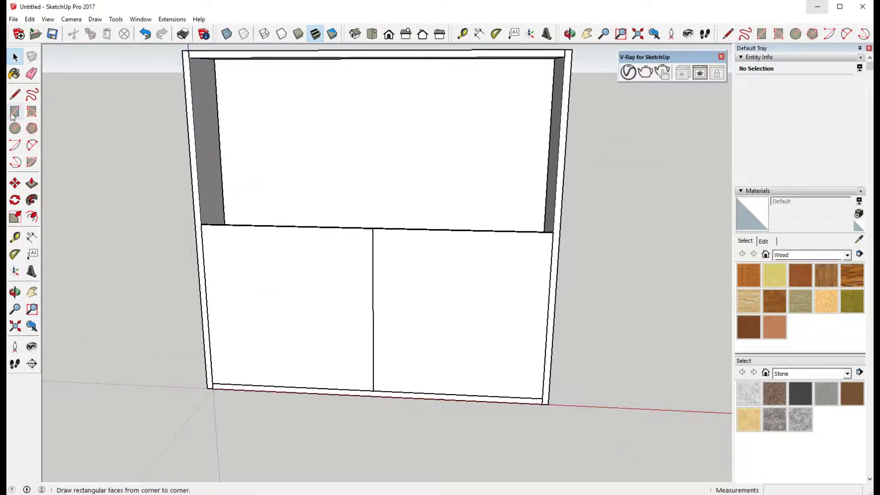
scroll(224, 238, up, 3)
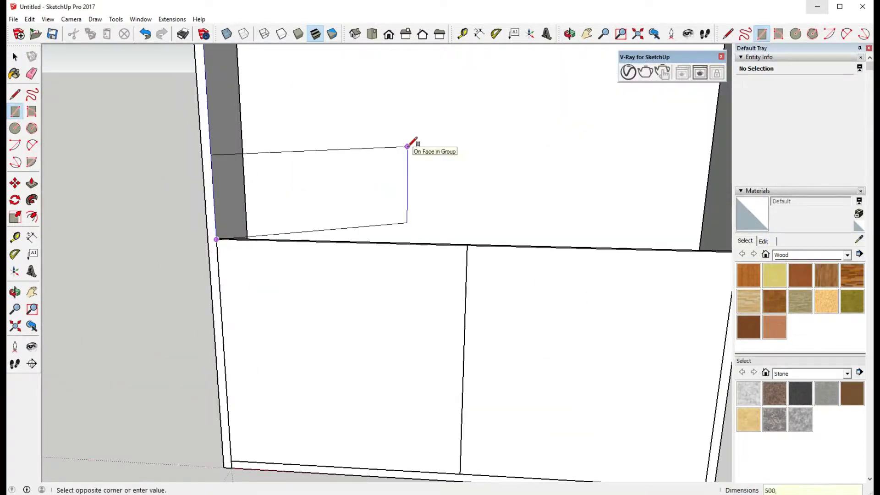
text( 500)
key(Return)
key(ctrl+z)
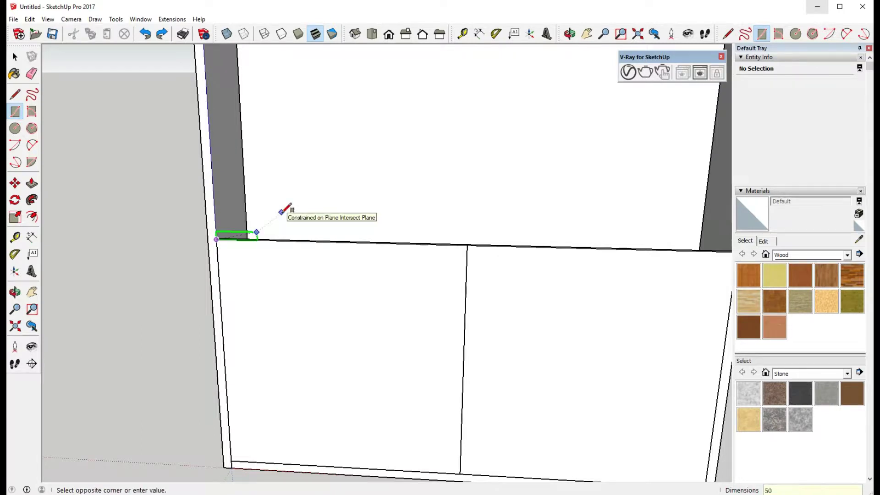
text(0,500)
key(Return)
Step: Draw a 1000 × 500 mm rectangle beside the niche
scroll(287, 206, down, 3)
scroll(299, 261, up, 3)
click(206, 117)
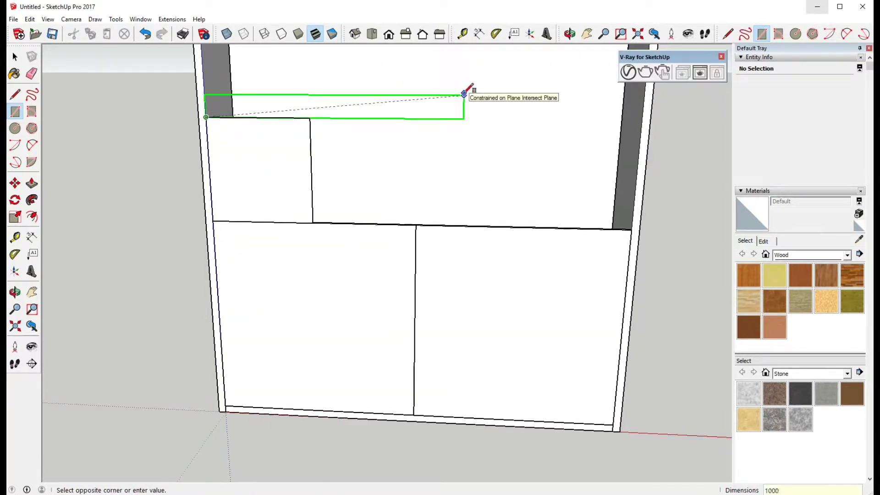
text(,500)
key(Return)
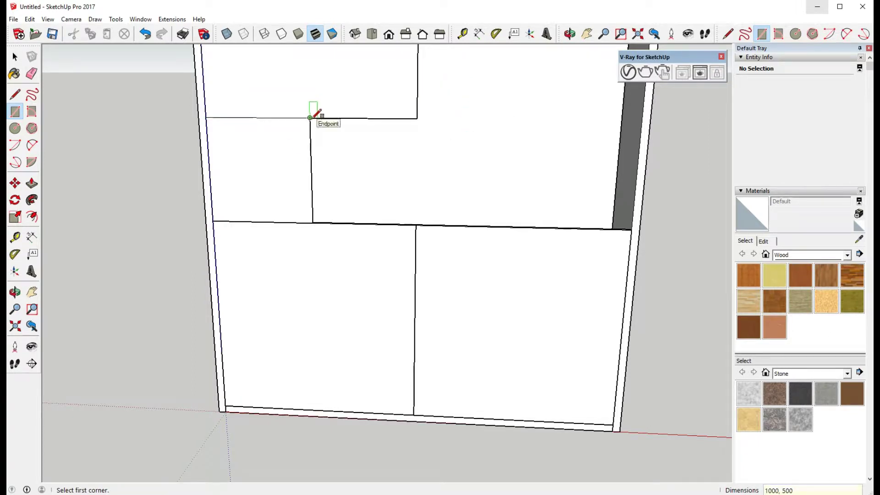
key(space)
Step: Cancel an unwanted 602 mm extrusion and group the flat rectangle face
middle_drag(149, 198, 378, 268)
right_click(296, 162)
key(Escape)
key(p)
click(286, 165)
key(space)
right_click(275, 173)
click(316, 257)
click(147, 157)
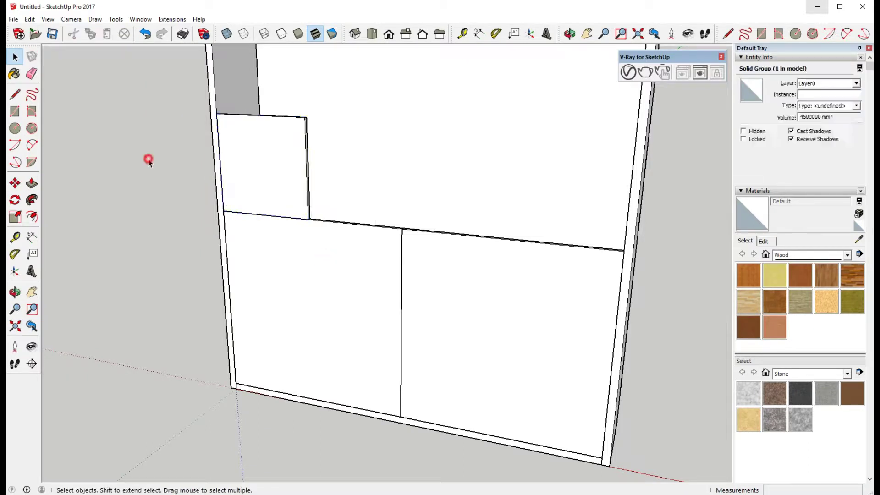
middle_drag(147, 157, 219, 221)
Step: Draw a 1000 × 500 mm rectangle at the top-left of the cabinet
text(r)
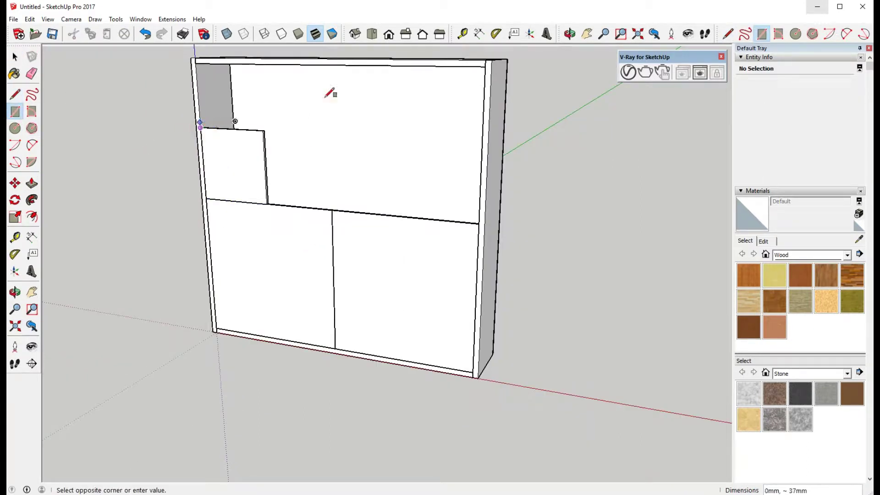
text(00, 500)
key(Return)
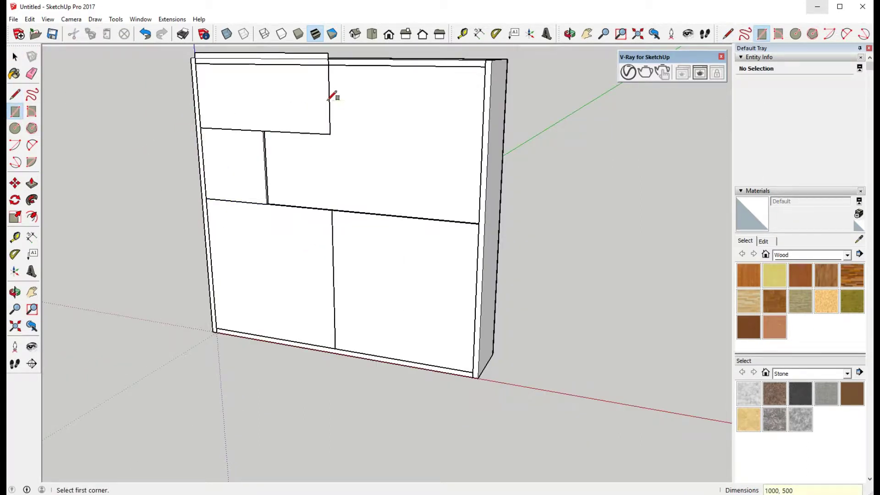
middle_drag(334, 95, 502, 93)
key(space)
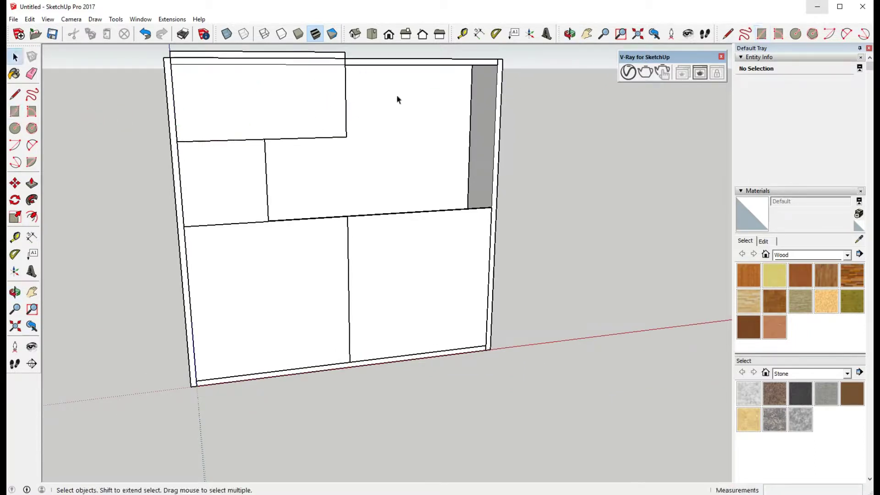
Step: Lengthen the top board by pulling its end face outward
key(m)
key(space)
middle_drag(134, 92, 142, 98)
key(p)
drag(146, 94, 158, 104)
mouse_move(158, 105)
middle_down()
mouse_move(465, 134)
mouse_move(581, 107)
mouse_move(290, 198)
mouse_move(344, 124)
middle_up()
key(space)
Step: Push the top-left panel back into the cabinet frame
key(p)
key(space)
key(p)
drag(344, 124, 346, 125)
key(space)
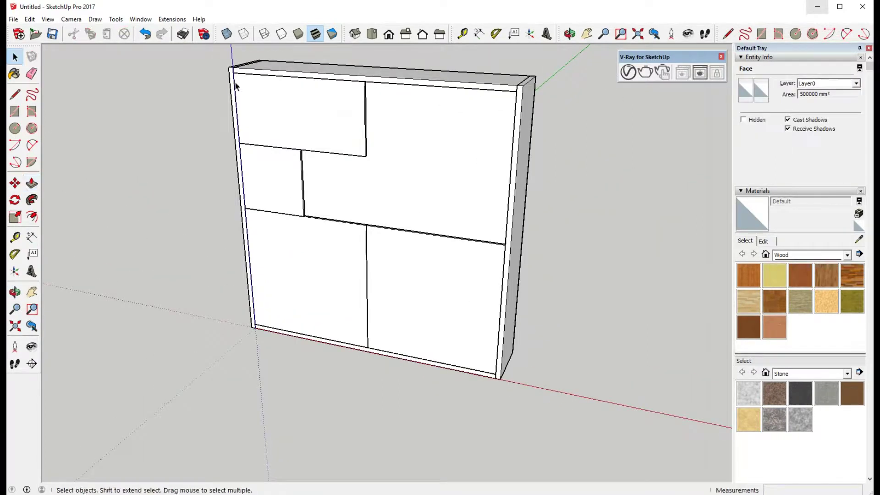
drag(236, 79, 347, 133)
right_click(347, 133)
click(151, 191)
Step: Draw a rectangle across the middle row and group the middle-right panel
mouse_move(189, 243)
middle_down()
mouse_move(242, 245)
mouse_move(210, 169)
middle_up()
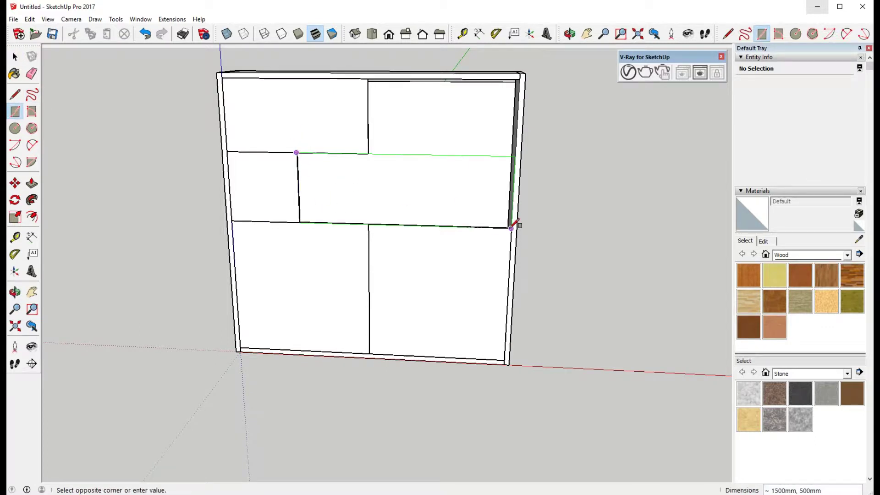
click(511, 228)
right_click(482, 197)
key(p)
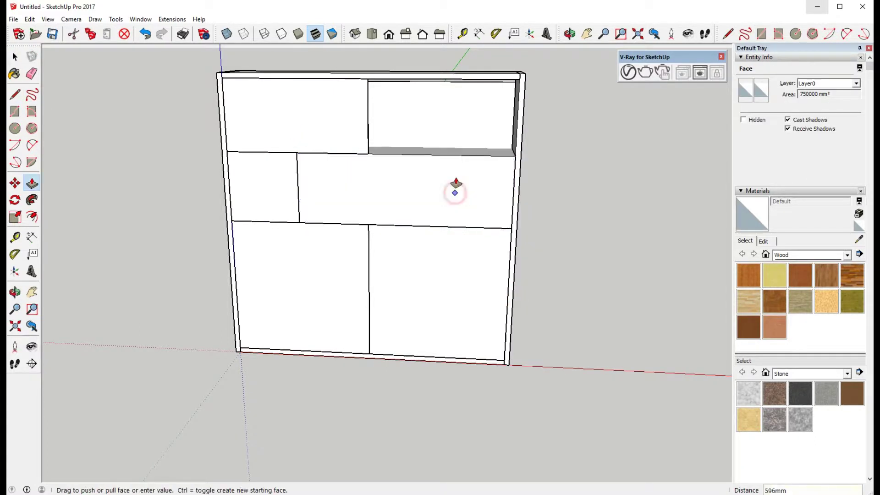
key(space)
click(334, 200)
right_click(344, 196)
click(531, 139)
shift+click(301, 92)
click(569, 251)
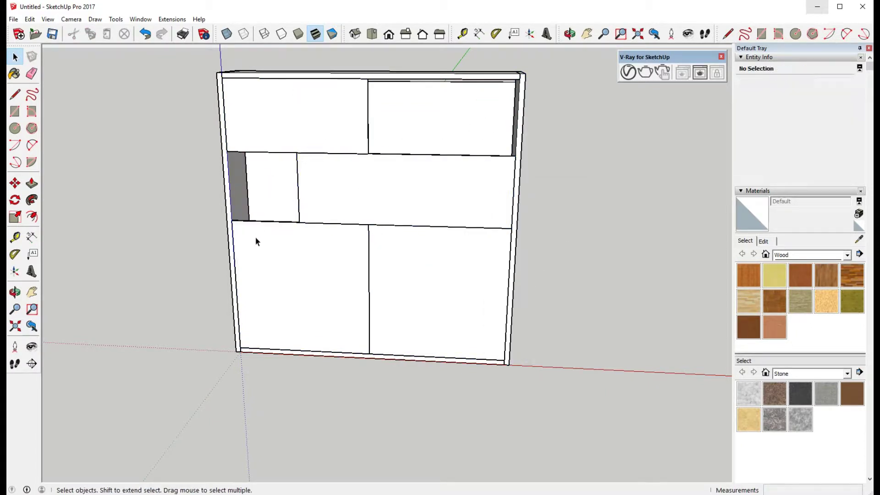
Step: Reduce the middle panel's height by 155 mm to form a drawer front
click(442, 175)
middle_drag(442, 175, 394, 198)
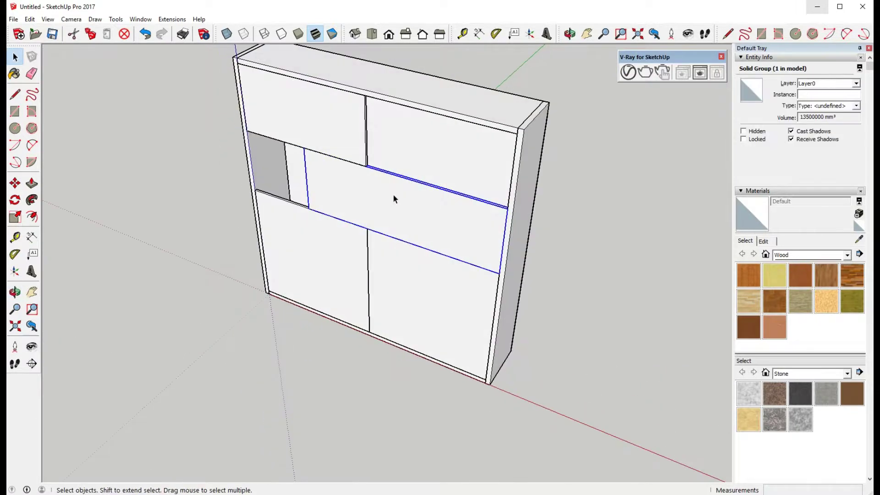
key(p)
drag(422, 185, 417, 210)
key(space)
Step: Copy the drawer front 250 mm below the original as a second drawer
click(452, 252)
key(m)
key(ctrl)
click(309, 209)
click(503, 241)
mouse_move(503, 241)
middle_down()
mouse_move(370, 274)
mouse_move(182, 286)
mouse_move(252, 270)
middle_up()
scroll(277, 241, up, 3)
scroll(191, 192, up, 2)
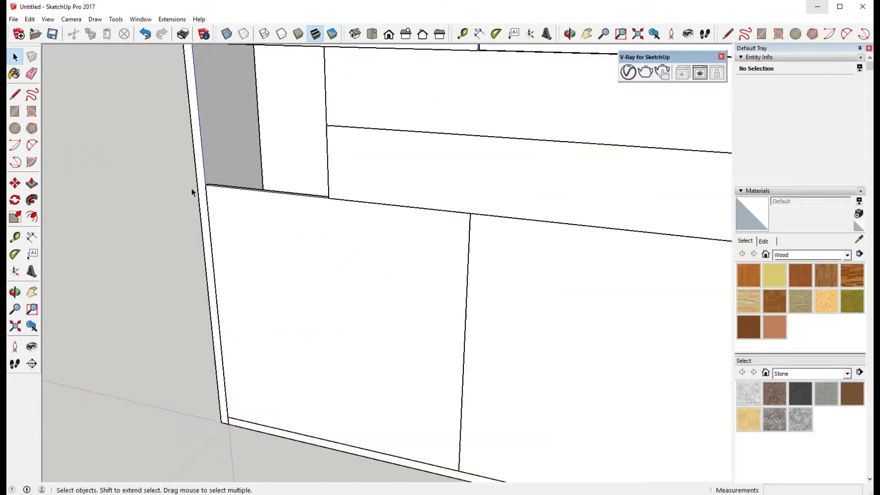
scroll(225, 209, down, 5)
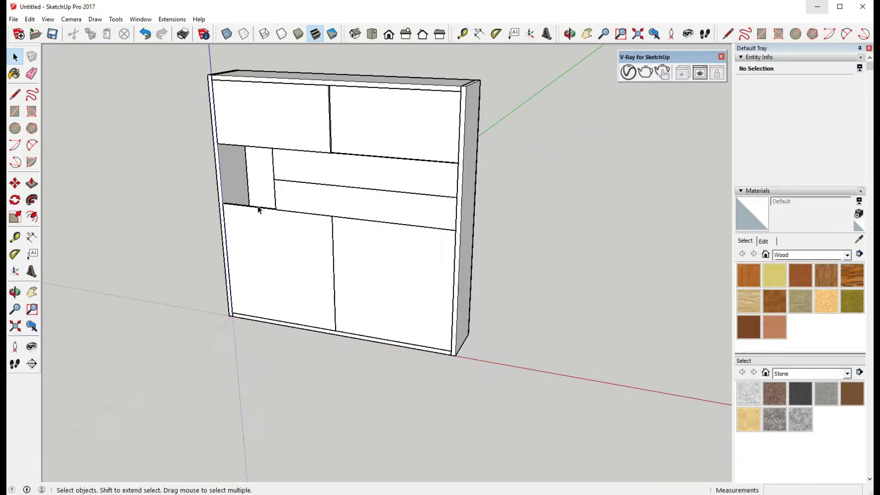
Step: Start a Tape Measure guide from the cabinet edge, then snap back to isometric view
click(31, 237)
scroll(211, 94, up, 2)
scroll(212, 96, up, 2)
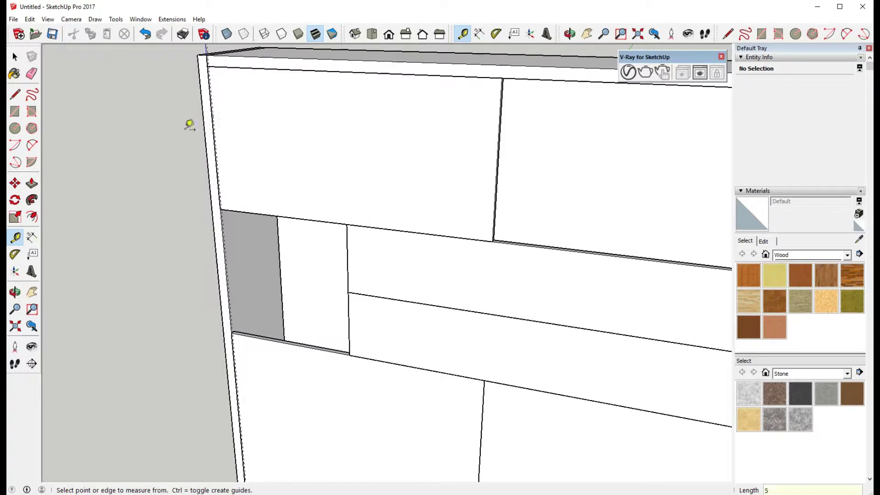
scroll(190, 124, down, 2)
click(561, 195)
scroll(374, 82, up, 3)
scroll(467, 229, up, 2)
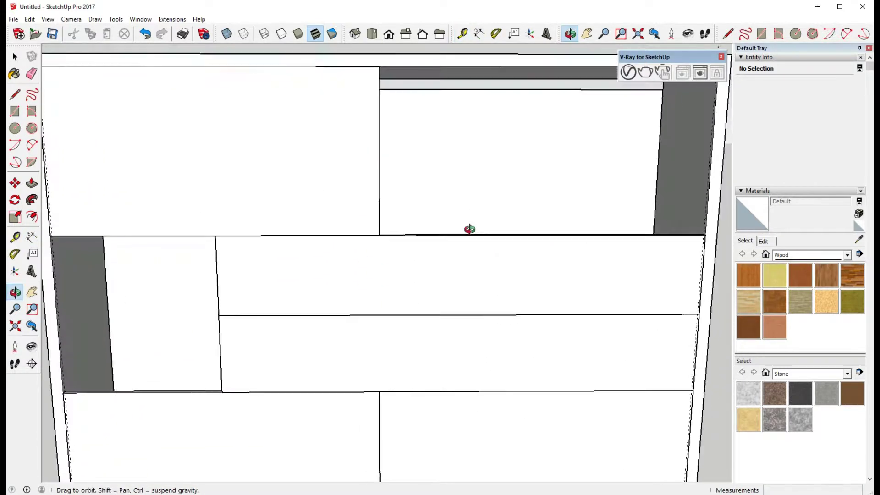
middle_drag(467, 229, 373, 69)
click(353, 33)
mouse_move(391, 122)
middle_down()
mouse_move(167, 169)
mouse_move(285, 153)
middle_up()
scroll(192, 166, up, 3)
key(space)
Step: Open the upper-left panel group and push its face back 14 mm
click(191, 166)
scroll(192, 169, down, 2)
double_click(212, 181)
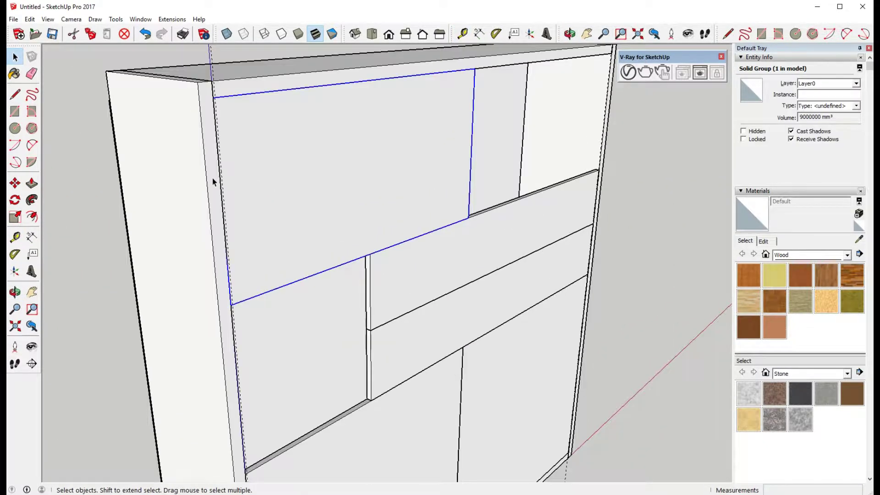
middle_drag(212, 181, 183, 178)
key(p)
click(216, 167)
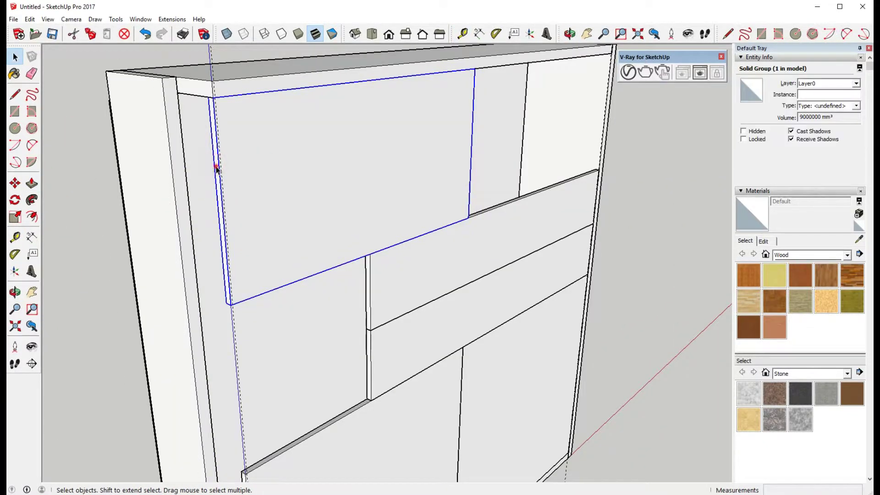
double_click(218, 171)
key(p)
drag(219, 174, 221, 178)
drag(215, 95, 235, 321)
key(space)
Step: Push the panel's edge face in 5 mm
mouse_move(109, 183)
middle_down()
mouse_move(263, 338)
mouse_move(258, 394)
middle_up()
scroll(258, 397, up, 3)
key(p)
drag(246, 366, 248, 337)
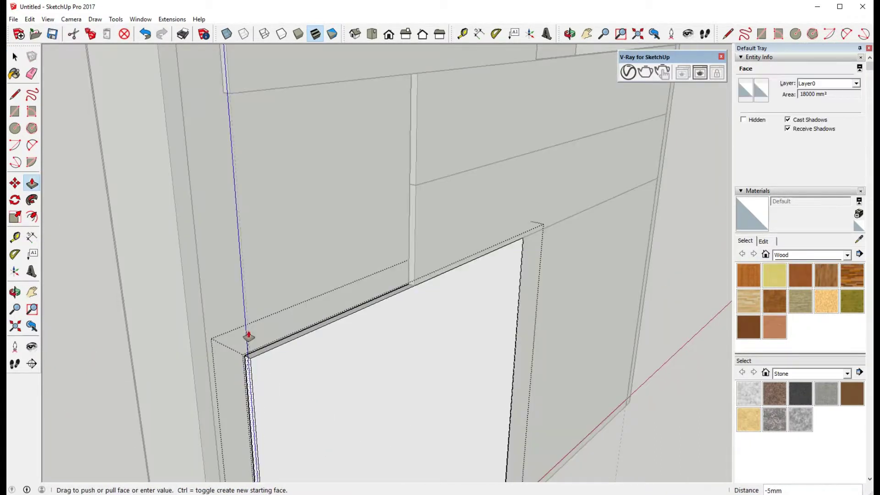
click(248, 333)
key(space)
mouse_move(249, 333)
middle_down()
mouse_move(104, 251)
mouse_move(59, 387)
mouse_move(505, 319)
middle_up()
Step: Push another panel face in 5 mm and leave the group
key(p)
key(space)
mouse_move(566, 313)
middle_down()
mouse_move(534, 325)
mouse_move(550, 244)
middle_up()
key(p)
drag(548, 243, 553, 192)
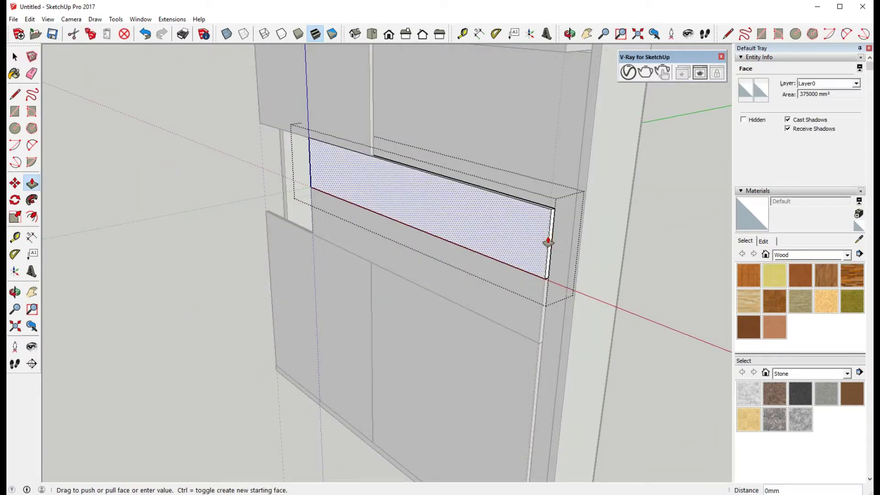
key(space)
Step: Select the lower panel face for the next inset
key(p)
click(552, 191)
key(space)
click(532, 416)
key(p)
click(536, 407)
key(space)
mouse_move(255, 207)
middle_down()
mouse_move(362, 196)
mouse_move(420, 209)
mouse_move(419, 166)
middle_up()
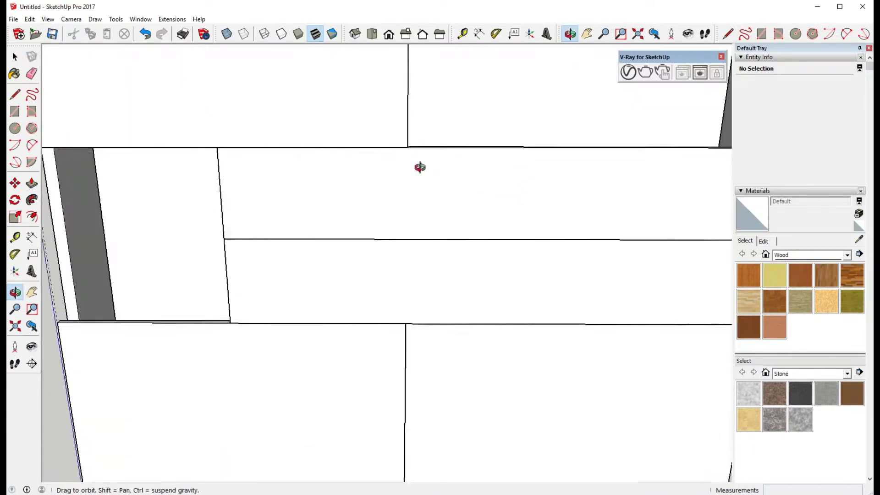
Step: Add a dashed guide line along the panel edge
click(15, 256)
click(373, 147)
scroll(388, 143, up, 3)
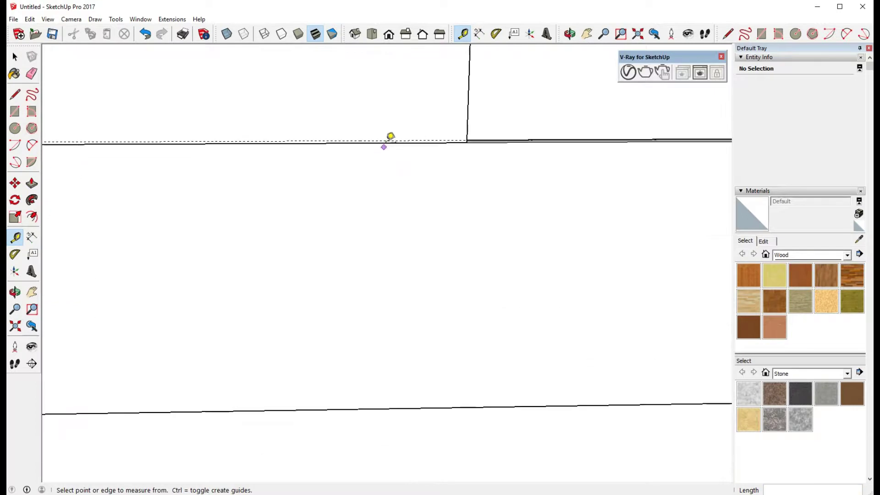
key(space)
mouse_move(497, 162)
middle_down()
mouse_move(348, 142)
mouse_move(480, 166)
middle_up()
Step: Push the face into a thin slab and select it with its edges
key(p)
click(467, 200)
click(656, 232)
key(space)
mouse_move(656, 232)
middle_down()
mouse_move(400, 195)
mouse_move(558, 128)
mouse_move(497, 208)
middle_up()
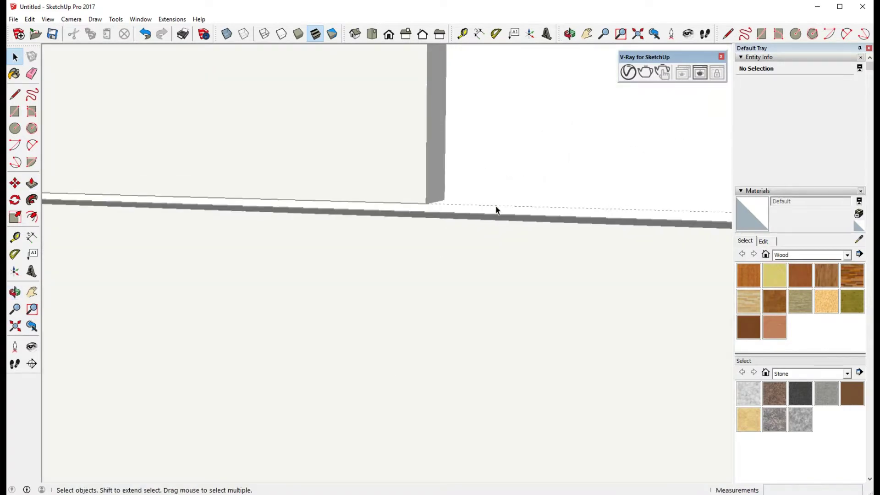
double_click(497, 206)
Step: Select the panel group and bring the upper panels into view
middle_drag(444, 237, 373, 259)
click(433, 238)
middle_drag(433, 239, 296, 256)
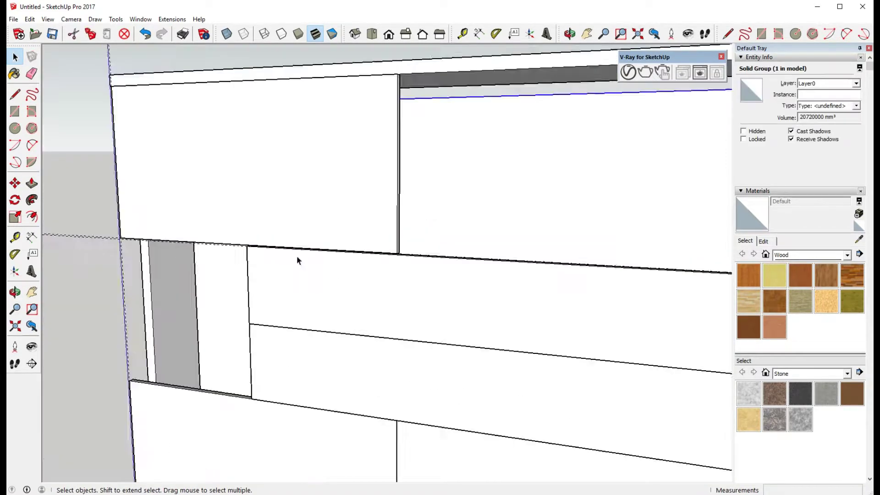
scroll(296, 255, down, 5)
scroll(320, 275, up, 5)
Step: Measure from the panel edge and push the face in 2 mm
key(t)
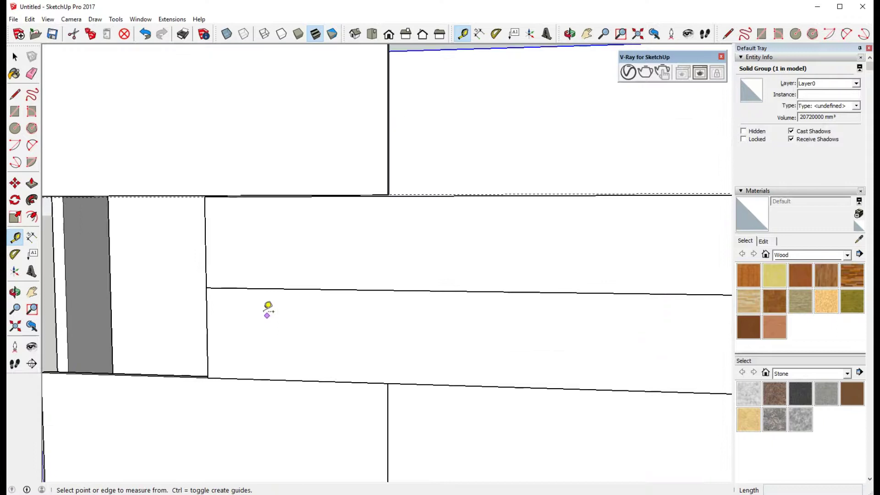
middle_drag(267, 308, 356, 276)
scroll(364, 289, down, 3)
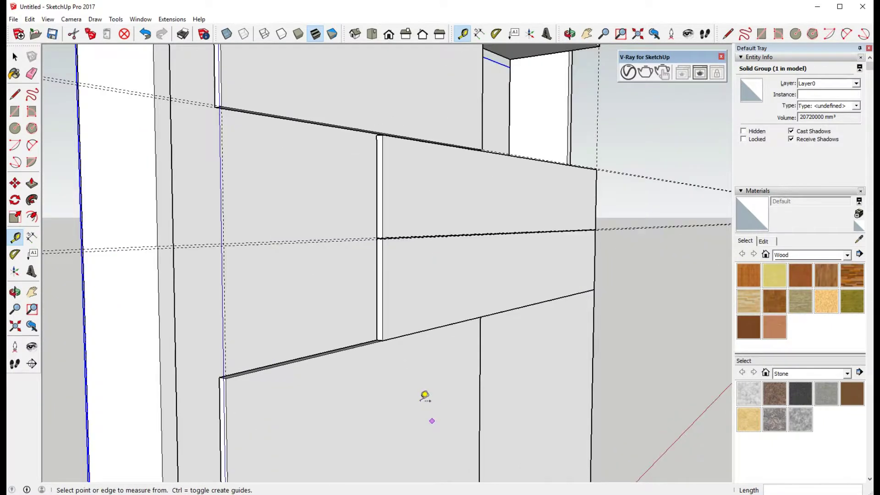
scroll(425, 397, up, 3)
click(329, 234)
mouse_move(350, 261)
middle_down()
mouse_move(334, 308)
mouse_move(341, 124)
middle_up()
mouse_move(351, 232)
middle_down()
mouse_move(352, 251)
mouse_move(251, 228)
mouse_move(399, 212)
mouse_move(350, 221)
mouse_move(301, 261)
mouse_move(283, 179)
mouse_move(249, 331)
mouse_move(414, 360)
mouse_move(428, 316)
mouse_move(313, 312)
mouse_move(377, 228)
mouse_move(412, 284)
middle_up()
key(p)
click(341, 232)
key(space)
Step: Select the large panel face and try a push on the floor face, then cancel
click(351, 223)
key(p)
key(space)
click(284, 178)
key(p)
click(314, 316)
key(space)
key(p)
key(space)
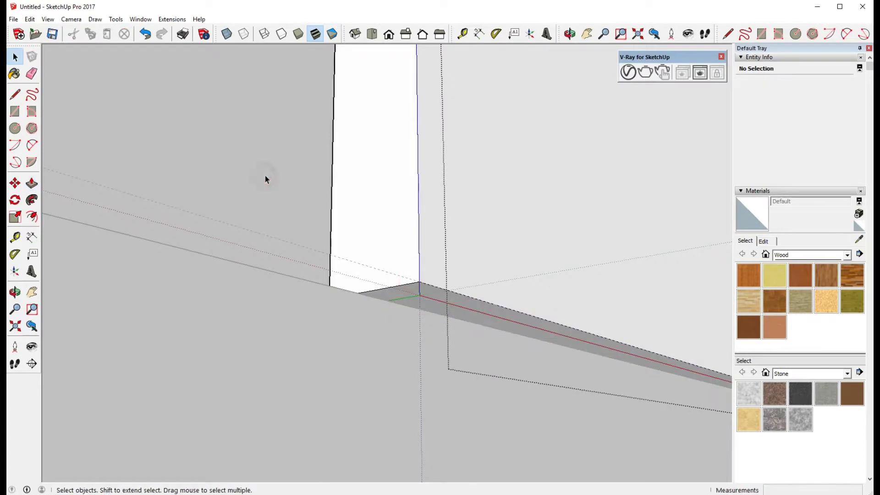
Step: Expose the wall thickness and push the wall face in slightly
middle_drag(265, 177, 412, 281)
scroll(244, 329, up, 3)
mouse_move(244, 328)
middle_down()
mouse_move(89, 359)
mouse_move(293, 330)
middle_up()
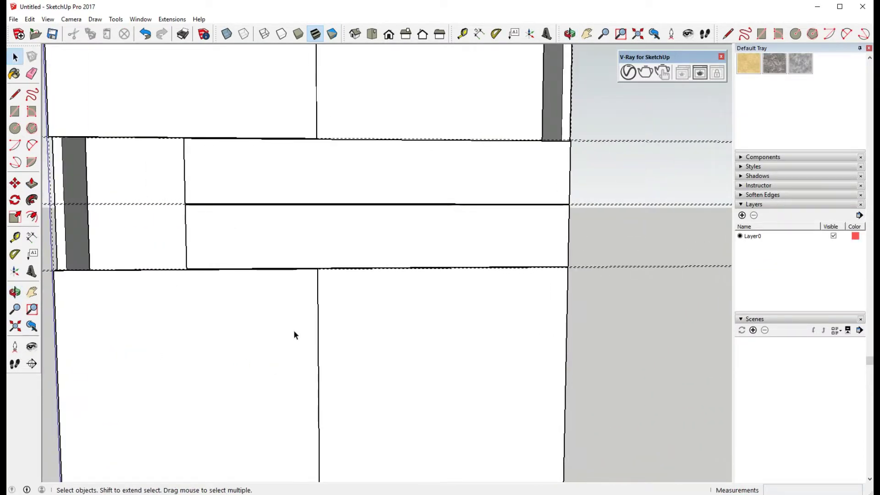
scroll(294, 330, up, 3)
scroll(321, 331, up, 2)
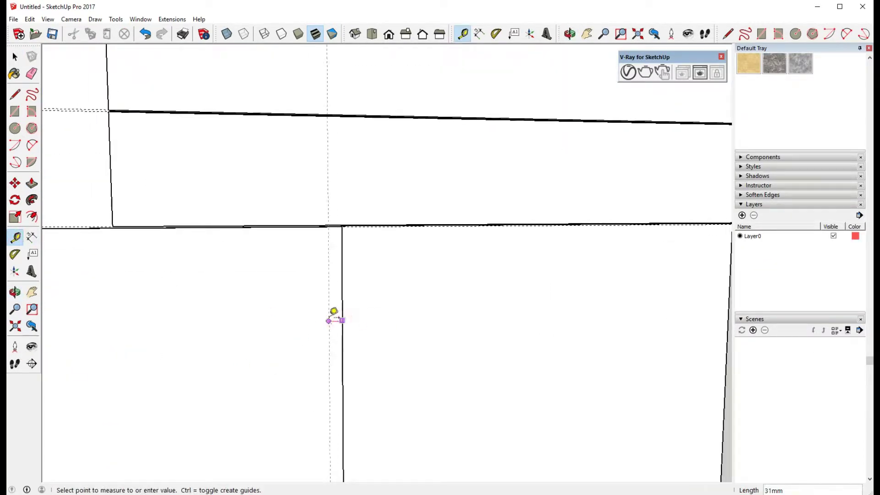
mouse_move(346, 317)
middle_down()
mouse_move(364, 222)
mouse_move(334, 140)
mouse_move(269, 197)
mouse_move(320, 107)
middle_up()
key(space)
key(p)
click(306, 112)
key(space)
middle_drag(236, 160, 323, 174)
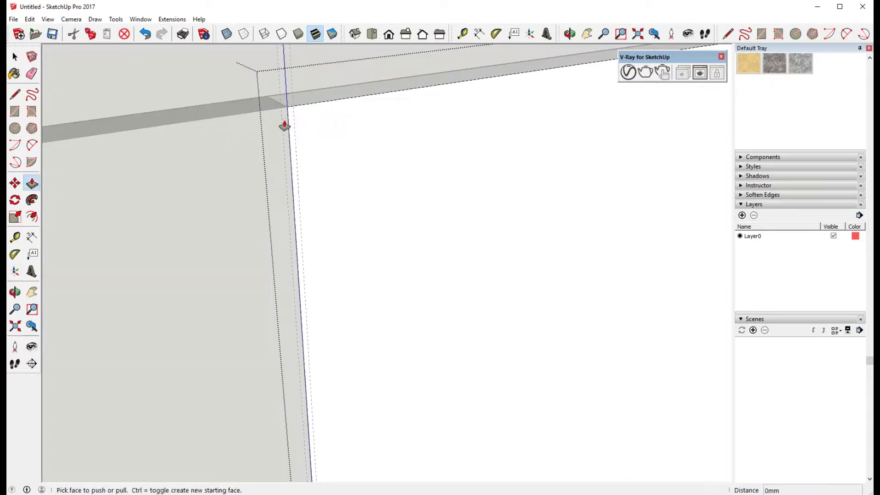
click(284, 124)
key(space)
Step: Select the left wall face and view the whole cabinet front
middle_drag(226, 87, 370, 116)
key(p)
key(space)
click(311, 196)
scroll(320, 204, down, 5)
mouse_move(274, 161)
middle_down()
mouse_move(413, 132)
mouse_move(183, 199)
mouse_move(276, 156)
mouse_move(147, 86)
middle_up()
scroll(147, 85, up, 3)
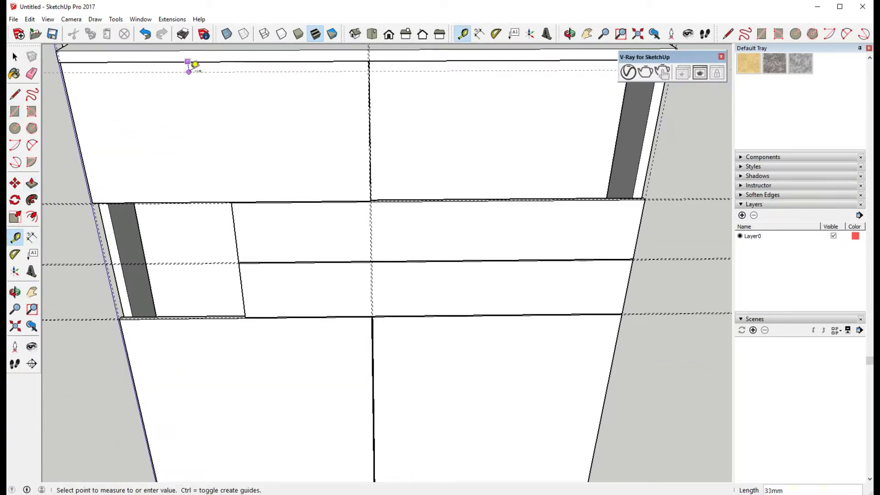
scroll(290, 303, down, 5)
scroll(291, 399, up, 5)
Step: Set a measuring point at the cabinet bottom and return to a near-front view
click(291, 395)
middle_drag(295, 364, 350, 319)
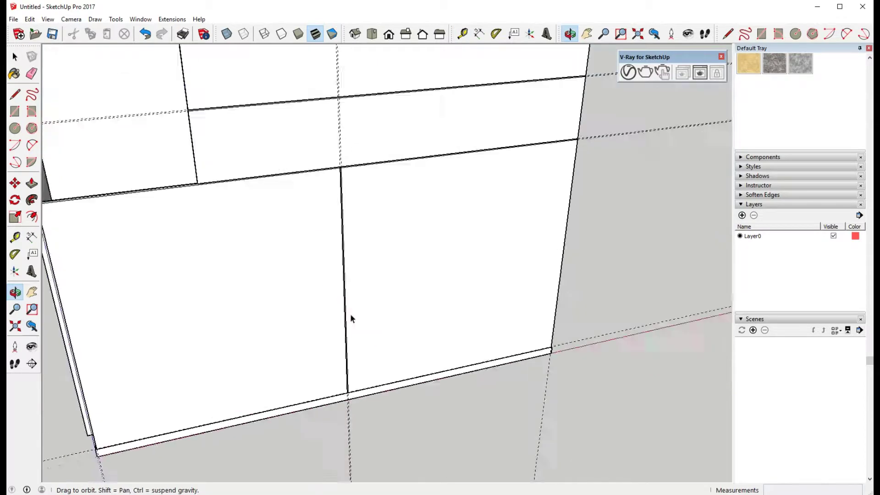
scroll(352, 318, down, 5)
scroll(333, 171, up, 5)
scroll(299, 119, up, 3)
key(p)
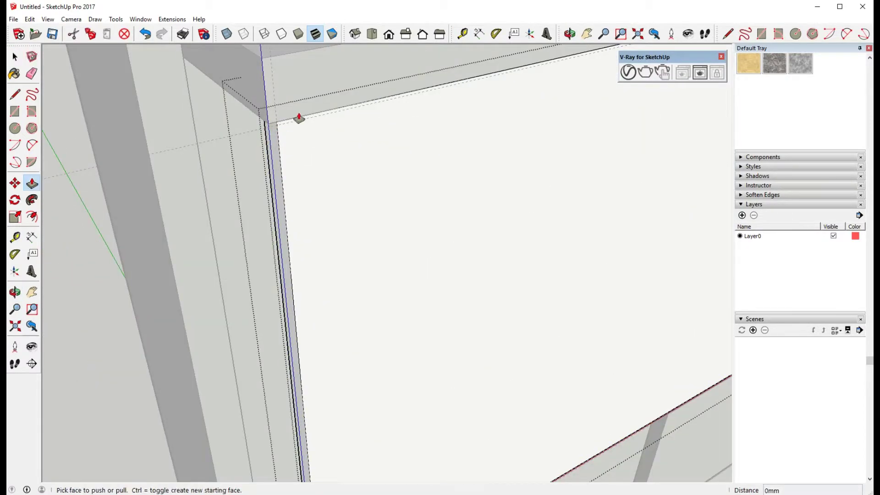
key(space)
middle_drag(469, 222, 251, 152)
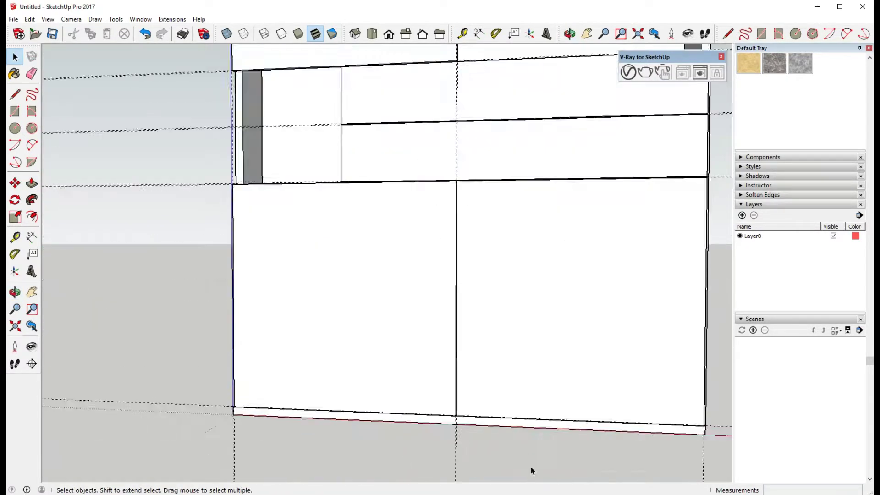
Step: Push the narrow bottom strip back to recess the base beneath the lower doors
middle_drag(531, 471, 614, 320)
mouse_move(680, 368)
middle_down()
mouse_move(780, 440)
mouse_move(416, 363)
middle_up()
click(305, 443)
mouse_move(305, 442)
middle_down()
mouse_move(321, 419)
mouse_move(295, 357)
mouse_move(316, 311)
mouse_move(283, 425)
middle_up()
key(space)
mouse_move(232, 328)
middle_down()
mouse_move(275, 408)
mouse_move(206, 372)
mouse_move(194, 348)
mouse_move(210, 363)
mouse_move(177, 436)
mouse_move(170, 314)
middle_up()
Step: Pull the thin end face of the box out 129 mm
mouse_move(388, 188)
middle_down()
mouse_move(339, 173)
mouse_move(333, 181)
middle_up()
middle_drag(344, 250, 552, 279)
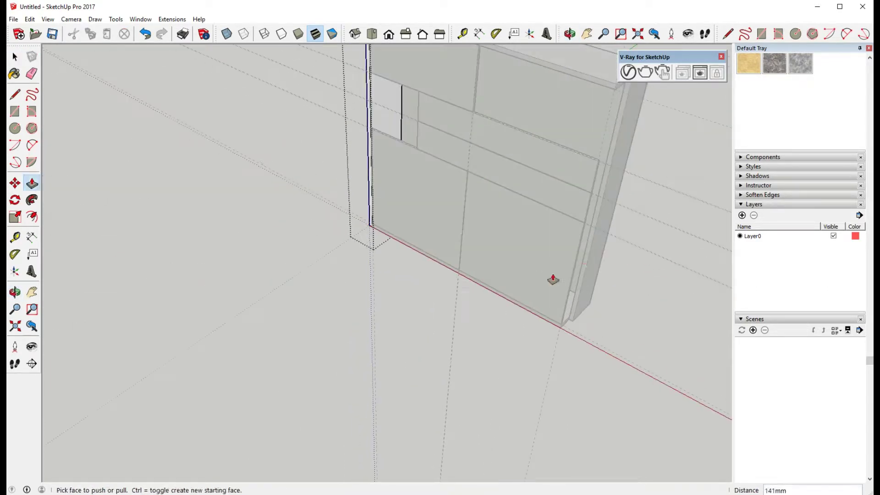
click(584, 267)
click(548, 325)
middle_drag(547, 325, 642, 259)
Step: Zoom in on the wall corner and check the gap with the Tape Measure
key(space)
scroll(533, 425, up, 5)
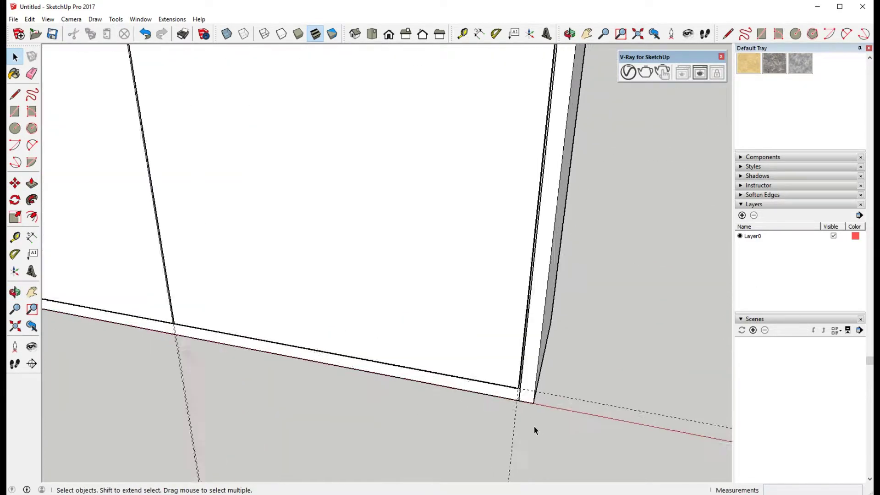
scroll(533, 425, up, 2)
key(t)
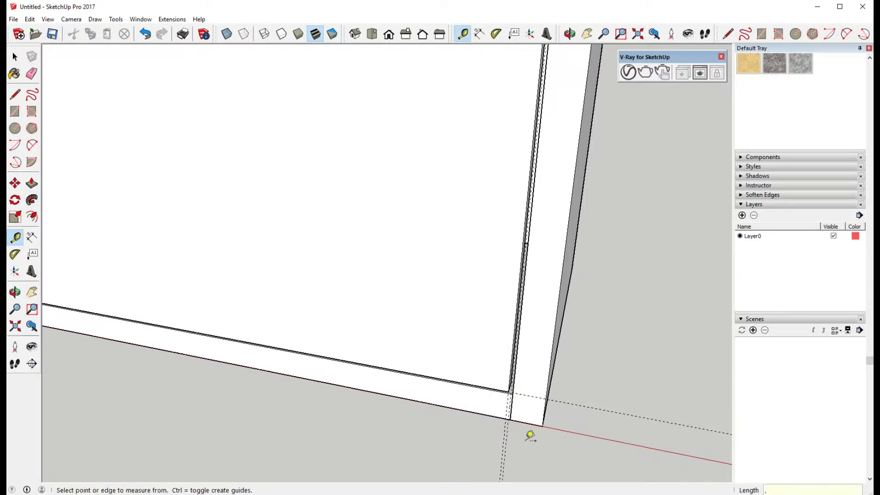
key(space)
Step: Push/Pull the corner edge face out 5 mm
key(p)
mouse_move(504, 444)
middle_down()
mouse_move(460, 365)
mouse_move(454, 447)
middle_up()
click(461, 433)
click(457, 468)
key(space)
Step: Pull the thin strip face out a few millimetres to close the corner
scroll(453, 448, up, 5)
scroll(568, 243, up, 2)
key(p)
click(567, 243)
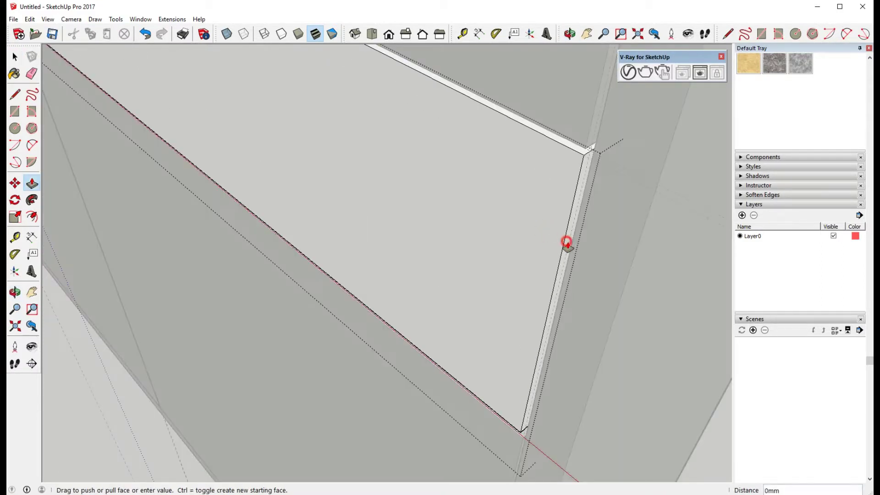
click(520, 456)
key(space)
Step: Measure from the panel edge with the Tape Measure to check the remaining gap
mouse_move(557, 97)
middle_down()
mouse_move(577, 208)
mouse_move(595, 157)
middle_up()
scroll(595, 157, down, 5)
scroll(245, 383, up, 6)
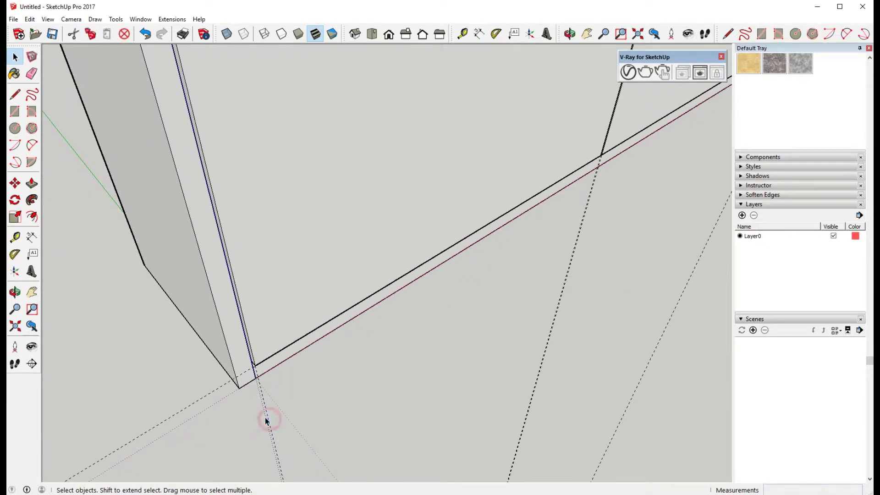
key(p)
scroll(255, 382, up, 1)
key(space)
click(255, 380)
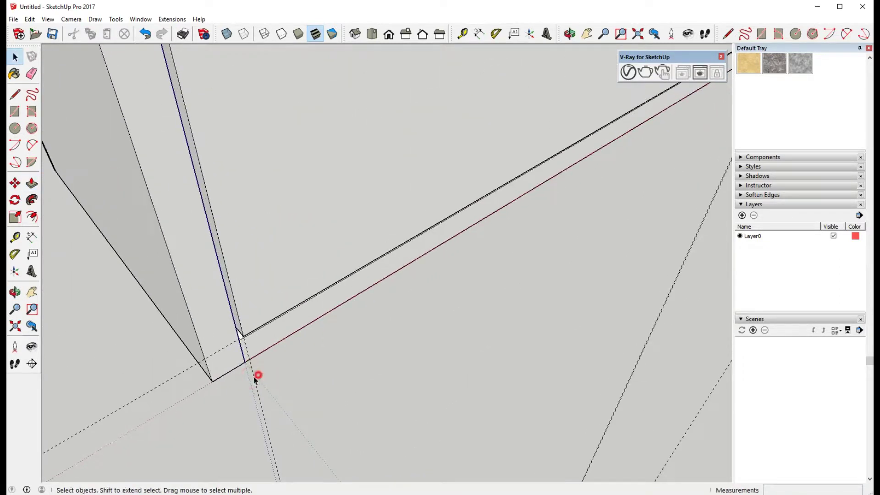
click(16, 237)
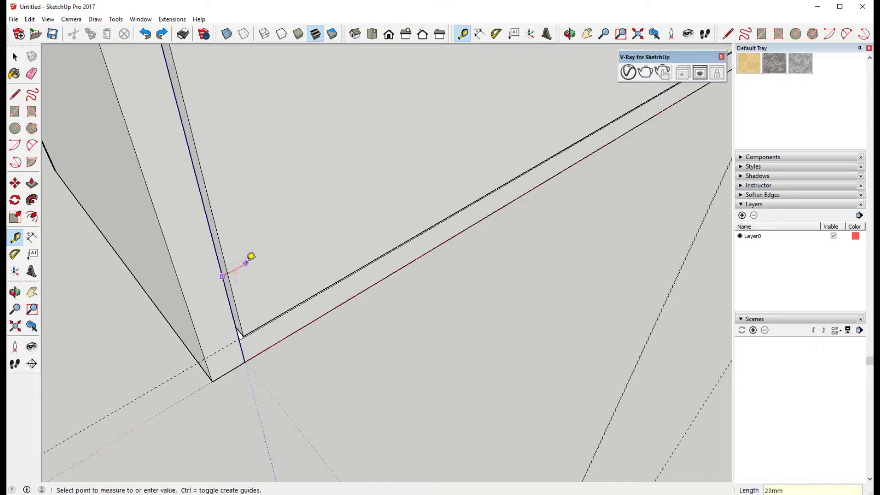
scroll(248, 243, down, 1)
click(213, 218)
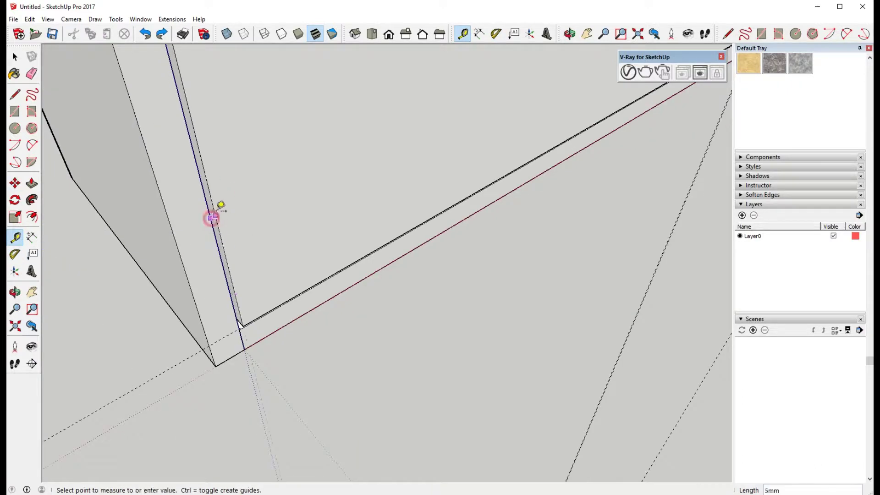
key(space)
scroll(216, 234, up, 3)
Step: Push/Pull the lower strip face out, leaving a recessed base
key(p)
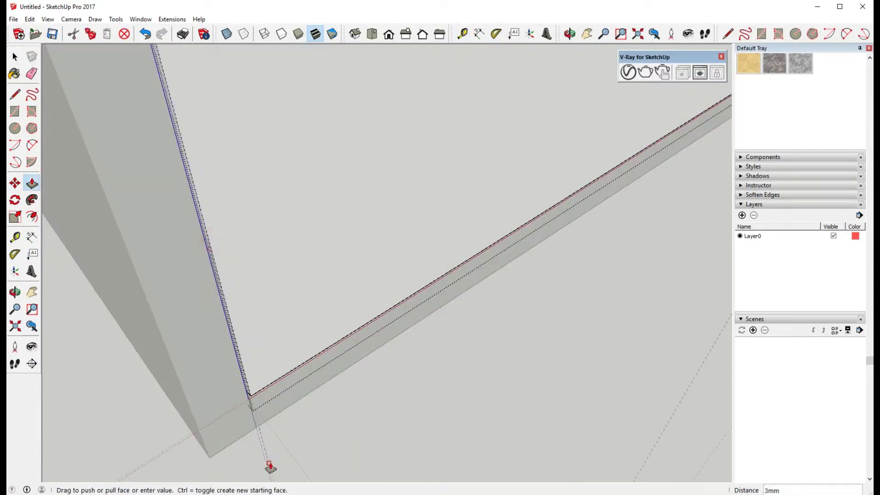
key(space)
scroll(376, 183, down, 1)
scroll(377, 183, down, 3)
scroll(242, 151, down, 1)
scroll(235, 122, down, 1)
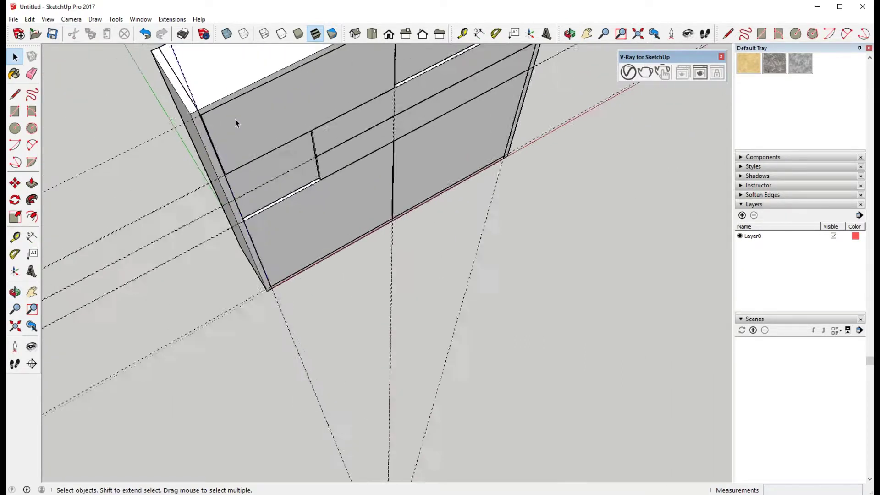
scroll(184, 141, up, 4)
key(p)
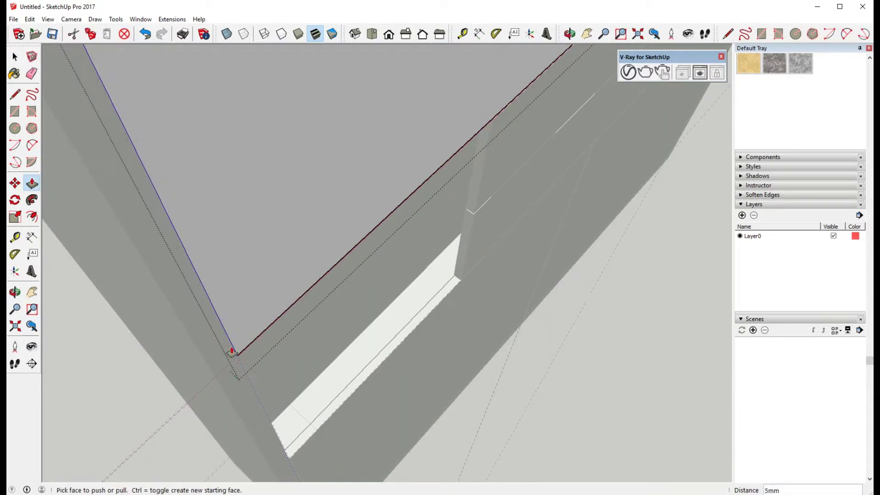
scroll(286, 422, down, 5)
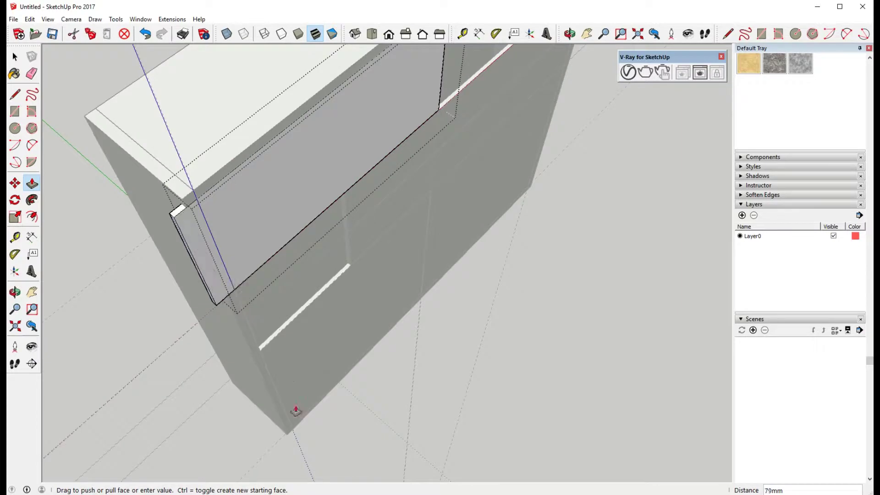
click(312, 414)
key(space)
scroll(220, 240, up, 2)
scroll(498, 264, down, 2)
scroll(498, 264, up, 5)
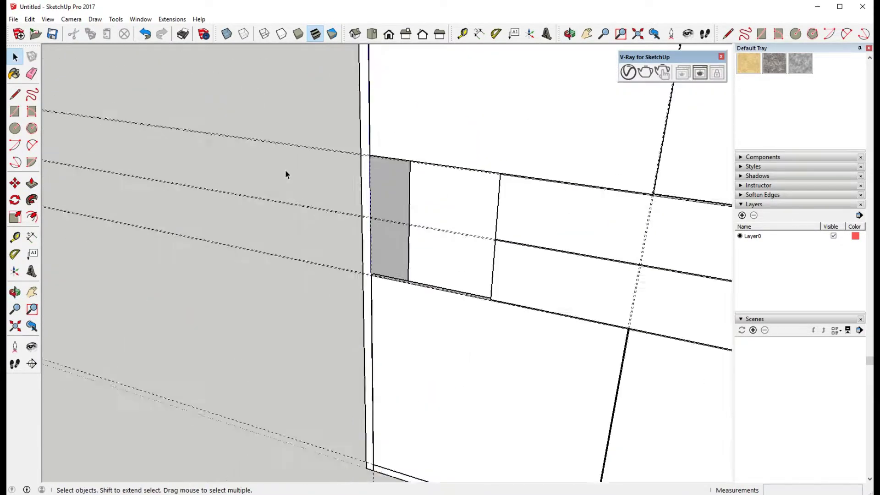
Step: Orbit and zoom around the cabinet corner to inspect the flush panel edges
middle_drag(308, 211, 582, 226)
mouse_move(387, 193)
middle_down()
mouse_move(475, 183)
mouse_move(446, 153)
middle_up()
scroll(478, 74, up, 2)
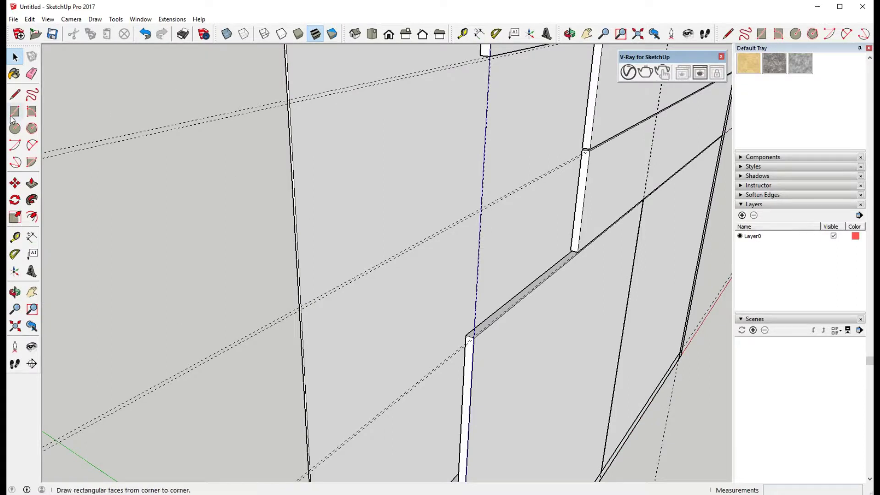
scroll(628, 148, down, 3)
scroll(383, 202, down, 3)
scroll(383, 202, down, 2)
scroll(497, 147, up, 2)
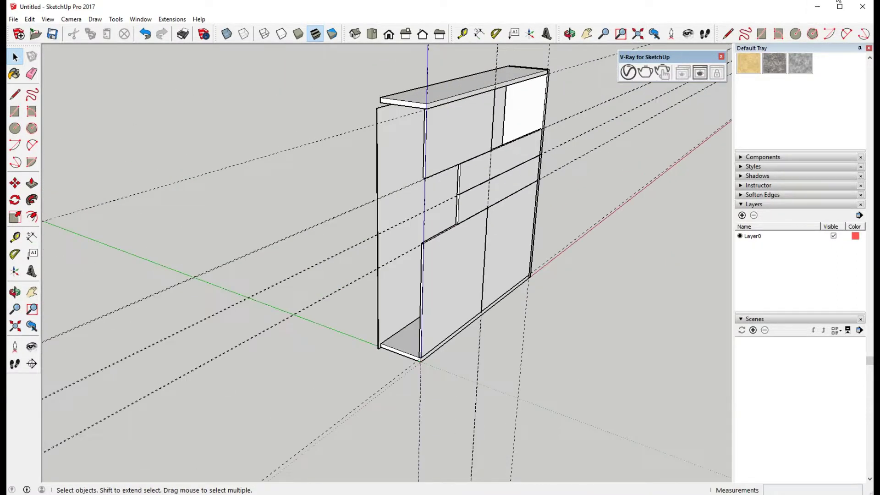
scroll(469, 290, up, 3)
Step: Start a line at the panel corner beside the upper-left niche
scroll(469, 290, up, 3)
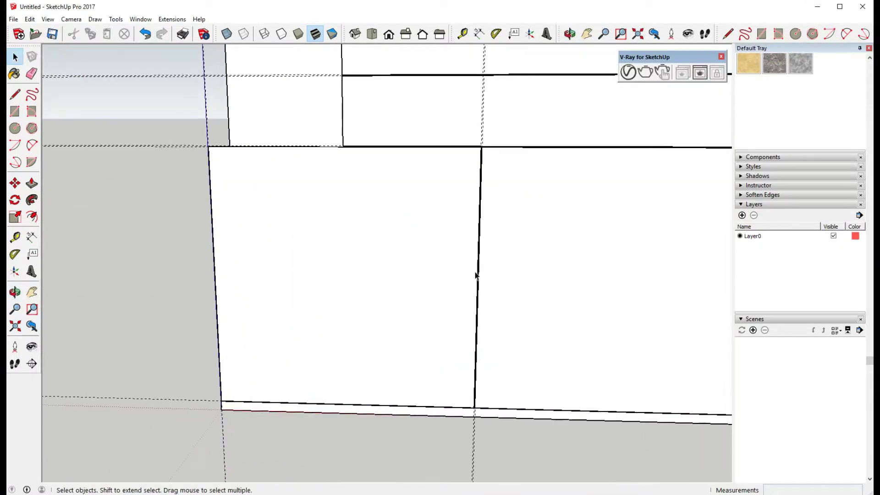
scroll(472, 407, up, 2)
scroll(472, 406, up, 2)
key(l)
click(485, 331)
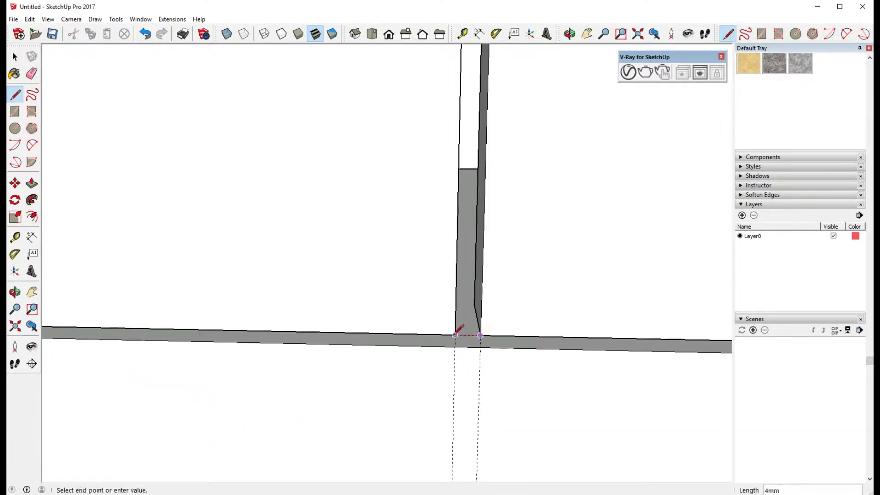
scroll(500, 349, down, 1)
scroll(500, 349, down, 3)
scroll(320, 198, down, 3)
scroll(373, 92, down, 2)
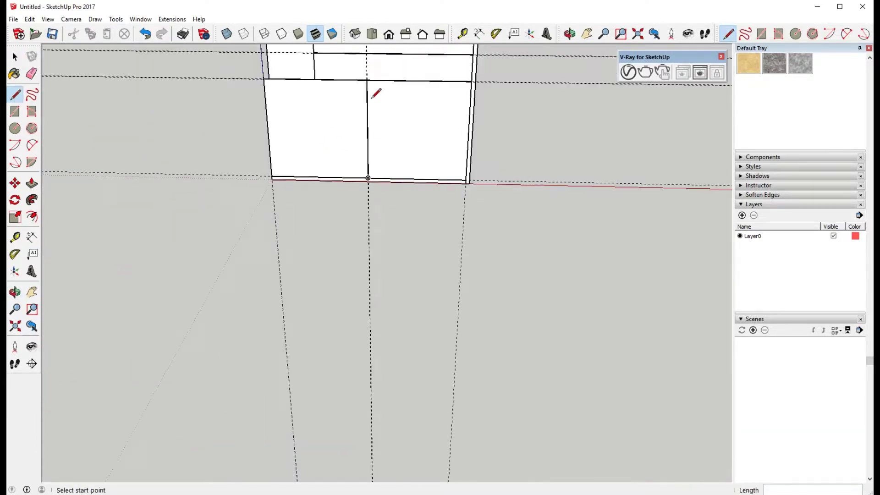
shift+middle_drag(374, 91, 385, 249)
scroll(385, 249, up, 2)
middle_drag(310, 295, 285, 246)
scroll(284, 245, up, 2)
Step: Try a rectangle from the panel notch across the panel, then cancel it
key(r)
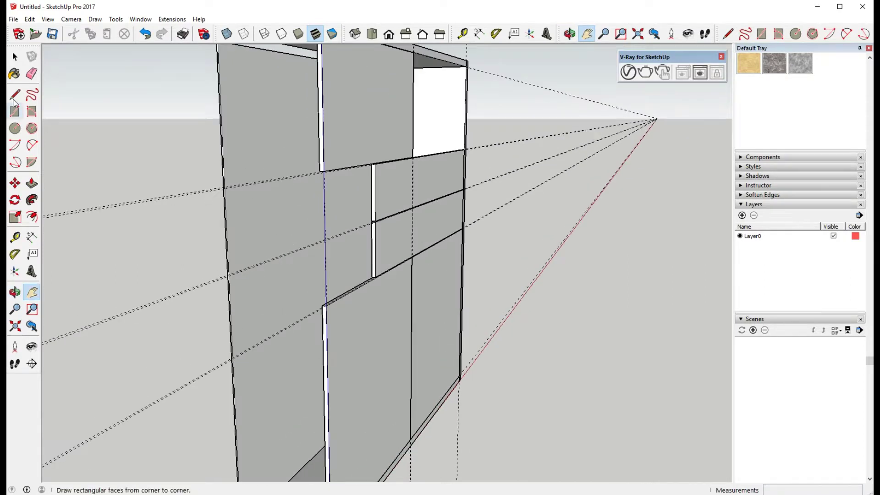
scroll(373, 210, up, 2)
scroll(330, 121, up, 1)
click(328, 122)
mouse_move(328, 122)
middle_down()
mouse_move(250, 212)
mouse_move(230, 257)
middle_up()
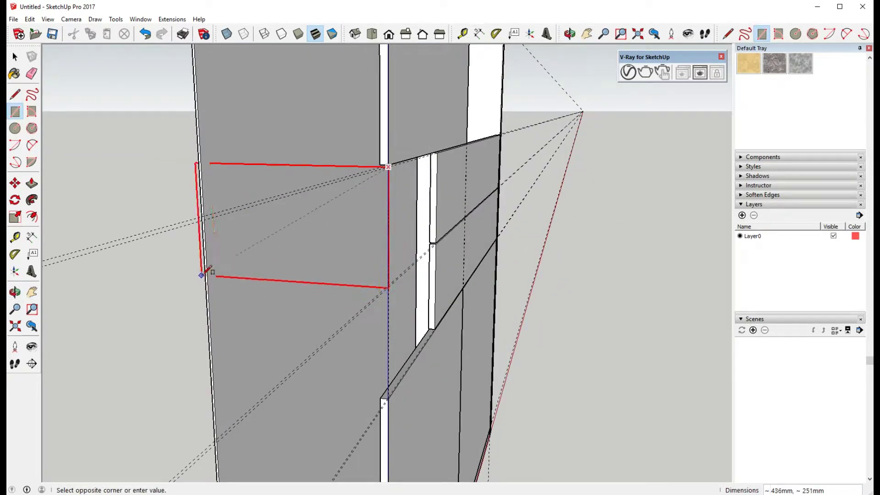
key(Escape)
Step: Trace the rest of the rectangle outline on the panel with lines
key(l)
scroll(441, 192, up, 1)
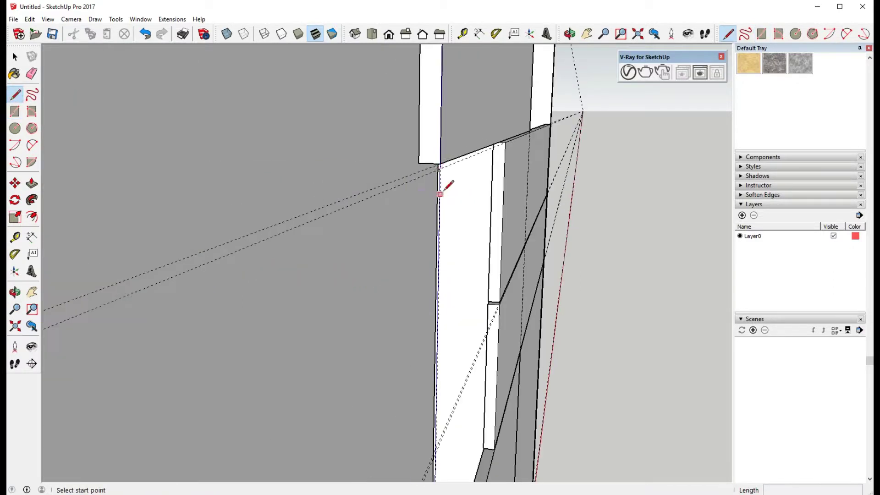
mouse_move(419, 411)
middle_down()
mouse_move(310, 385)
mouse_move(477, 270)
mouse_move(332, 295)
middle_up()
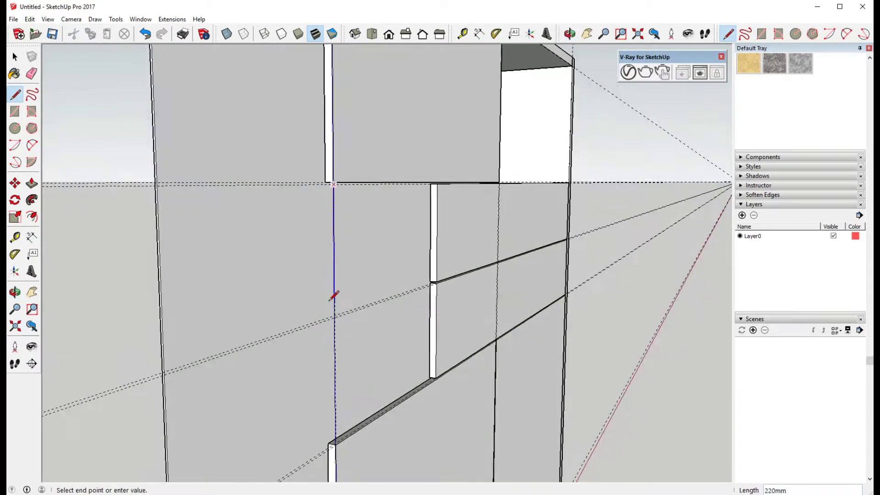
scroll(346, 341, up, 2)
middle_drag(353, 329, 189, 323)
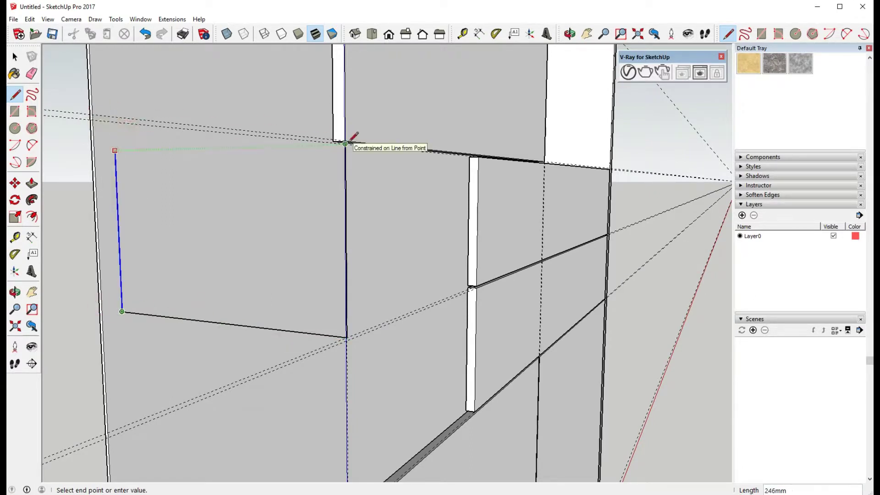
Step: Pull the new rectangle face out 64 mm and measure the opening
key(p)
middle_drag(345, 199, 147, 236)
click(265, 238)
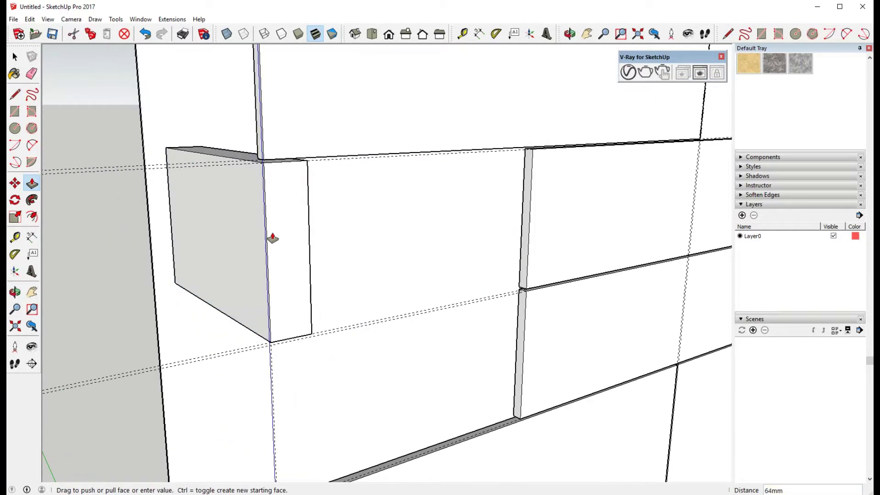
middle_drag(273, 238, 136, 179)
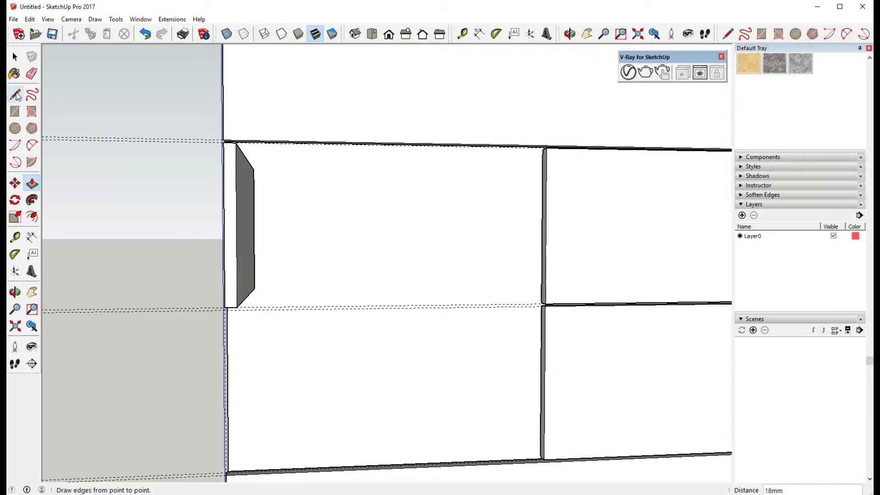
click(15, 237)
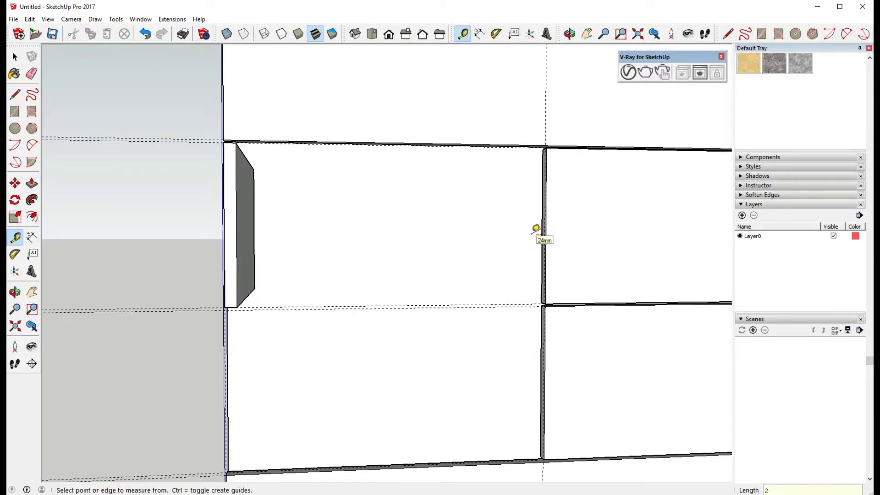
middle_drag(538, 230, 436, 266)
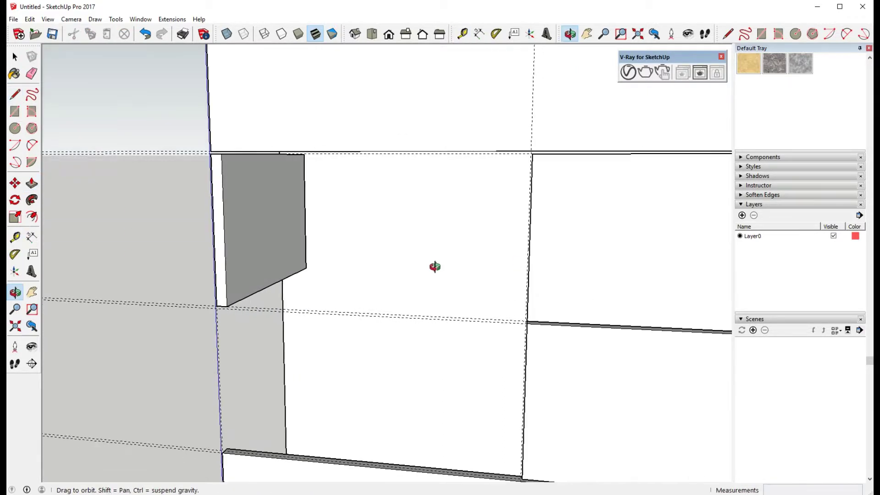
Step: Draw a line from the opening's top corner
click(15, 94)
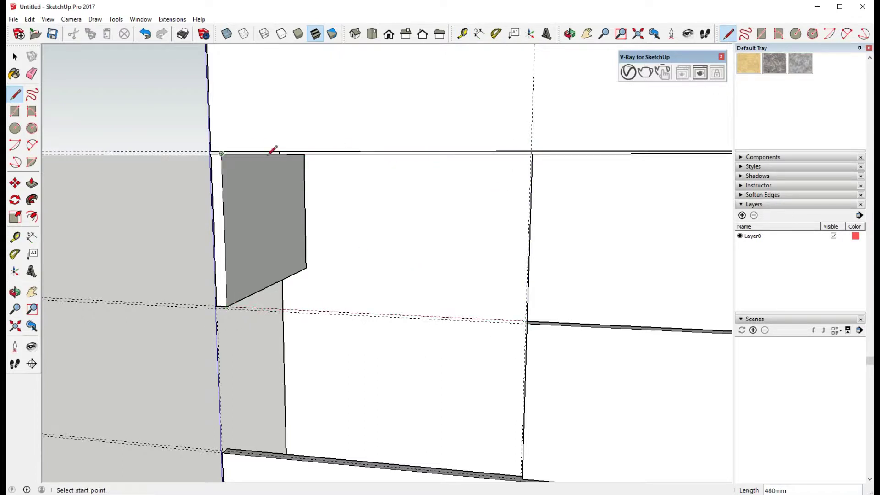
scroll(511, 187, up, 3)
click(481, 181)
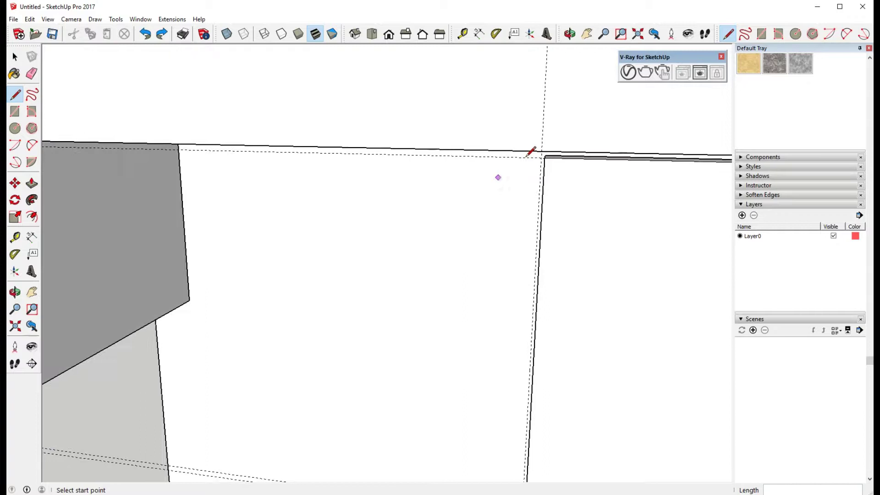
scroll(164, 179, down, 2)
scroll(405, 175, up, 1)
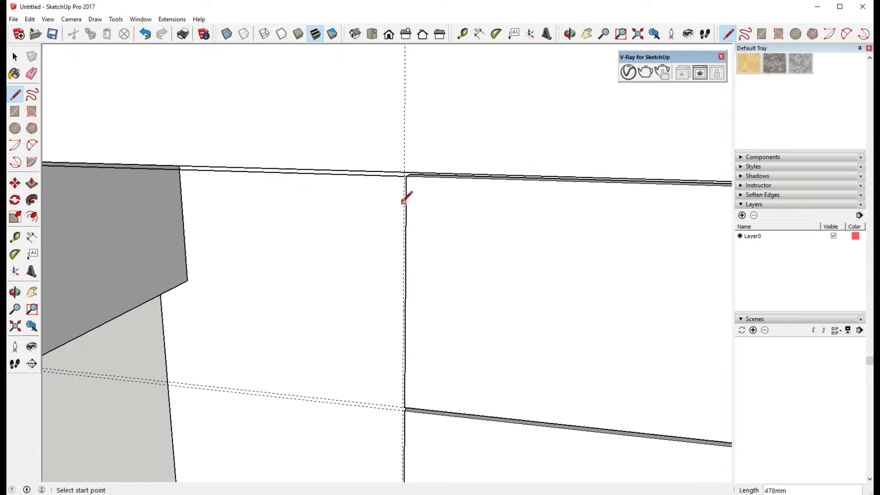
scroll(291, 200, down, 2)
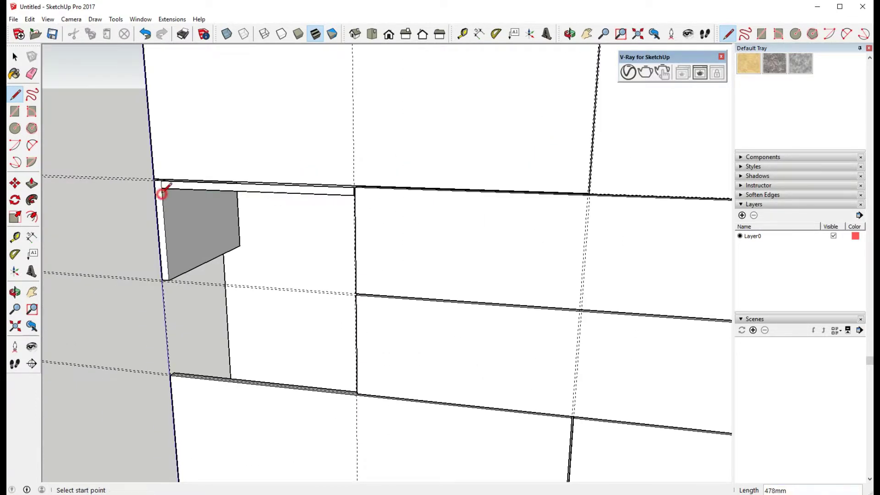
key(space)
Step: Group the thin strip face together with the grey face
click(160, 229)
drag(130, 319, 264, 160)
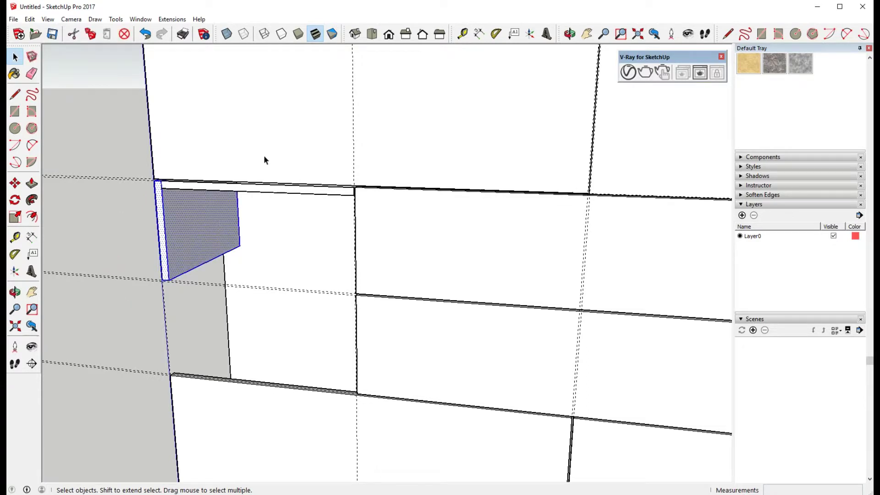
middle_drag(123, 153, 177, 274)
right_click(177, 274)
click(230, 356)
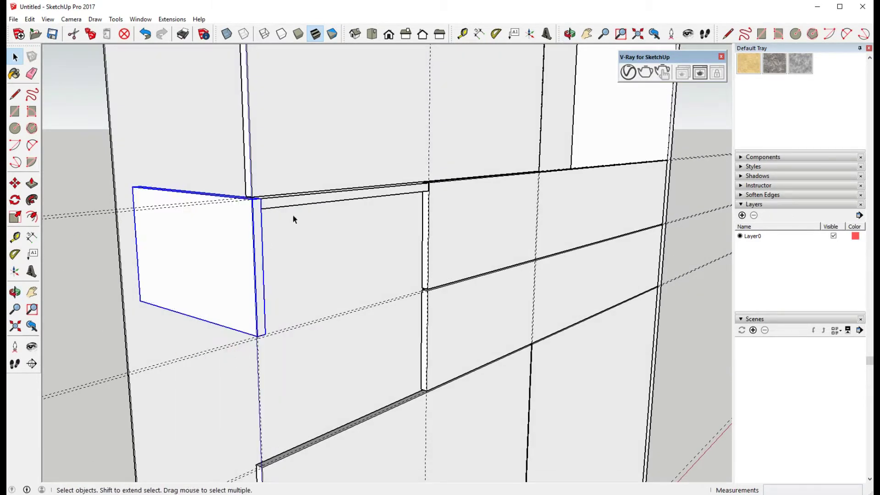
Step: Push the top strip face to the panel edge
click(290, 207)
click(134, 203)
key(space)
right_click(214, 185)
key(Escape)
middle_drag(274, 271, 126, 238)
scroll(357, 172, up, 5)
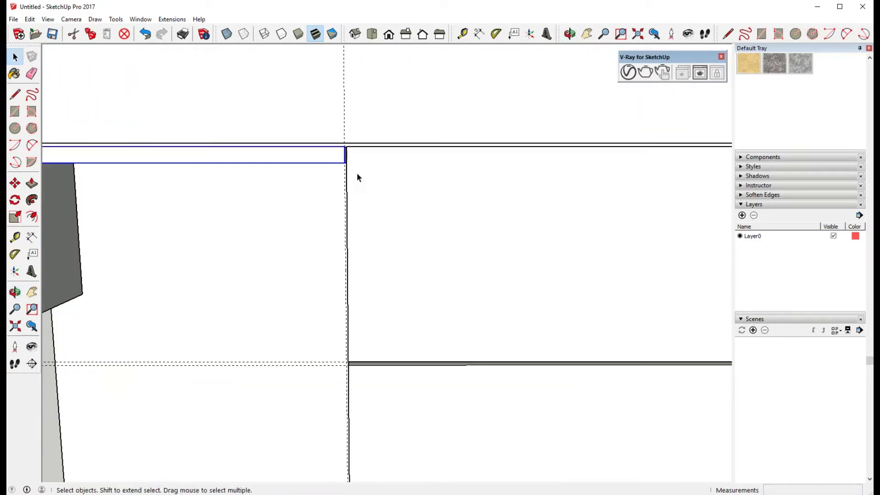
Step: Push the strip face inward to form the niche recess
key(p)
click(327, 167)
key(space)
scroll(167, 313, down, 4)
scroll(167, 314, up, 2)
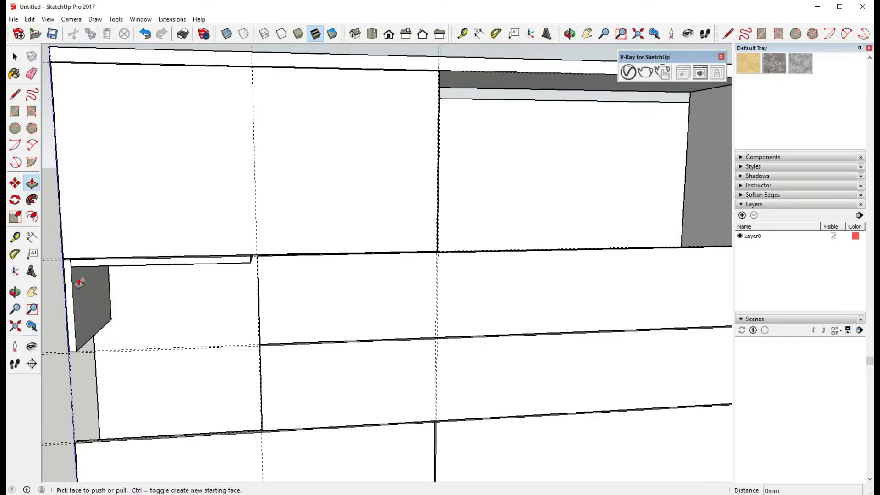
Step: Copy the strip down with Move+Ctrl as the recess bottom panel
key(m)
click(64, 259)
key(space)
key(m)
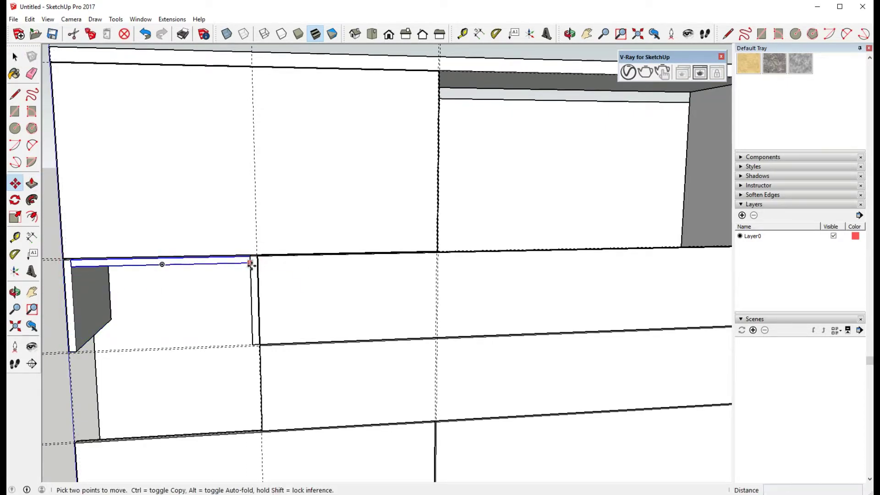
click(252, 260)
click(255, 345)
key(space)
click(51, 203)
scroll(285, 309, down, 2)
scroll(356, 244, up, 4)
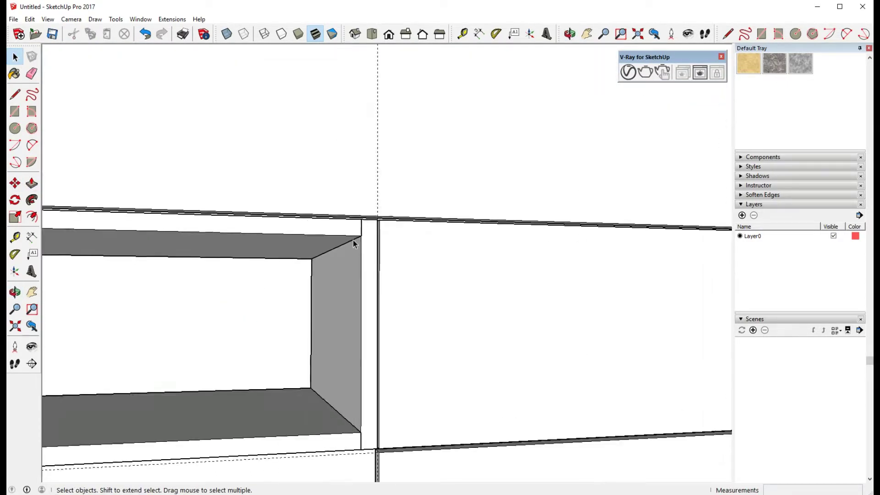
scroll(412, 218, down, 3)
Step: Pull the recess bottom face out to form the side panel
middle_drag(252, 332, 259, 327)
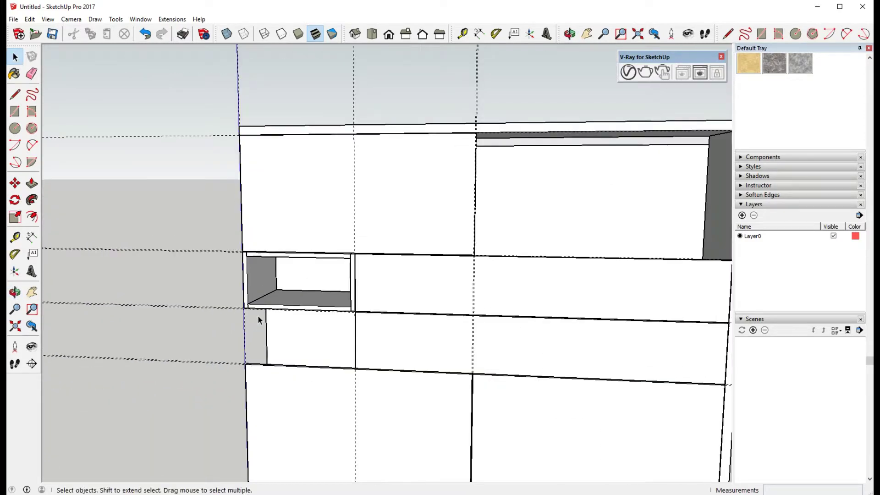
scroll(345, 321, down, 3)
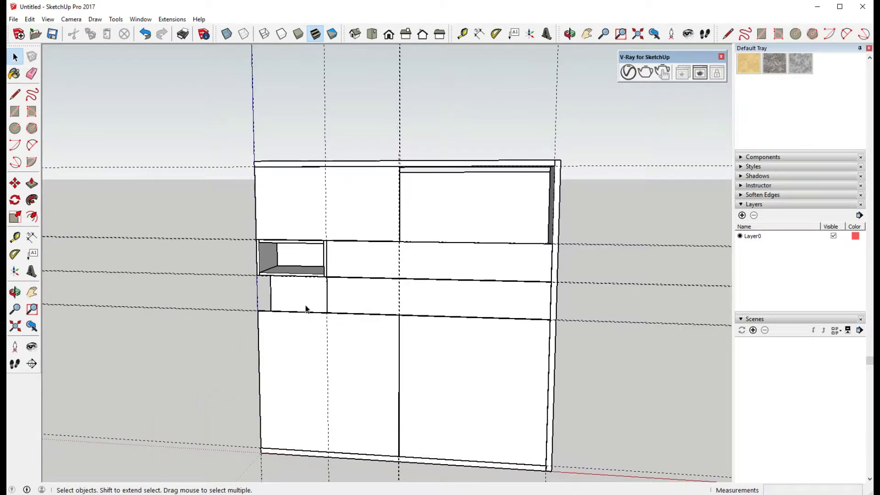
scroll(304, 307, up, 4)
click(268, 248)
scroll(227, 248, down, 3)
middle_drag(275, 258, 255, 202)
key(p)
mouse_move(255, 202)
mouse_down()
mouse_move(265, 283)
mouse_move(417, 246)
mouse_up()
Step: Finalize the side panel's depth and switch to a straight front view
key(space)
key(p)
key(space)
key(f)
key(m)
key(space)
Step: Copy the small open niche box upward into the cabinet's top row
click(102, 236)
middle_drag(138, 265, 458, 308)
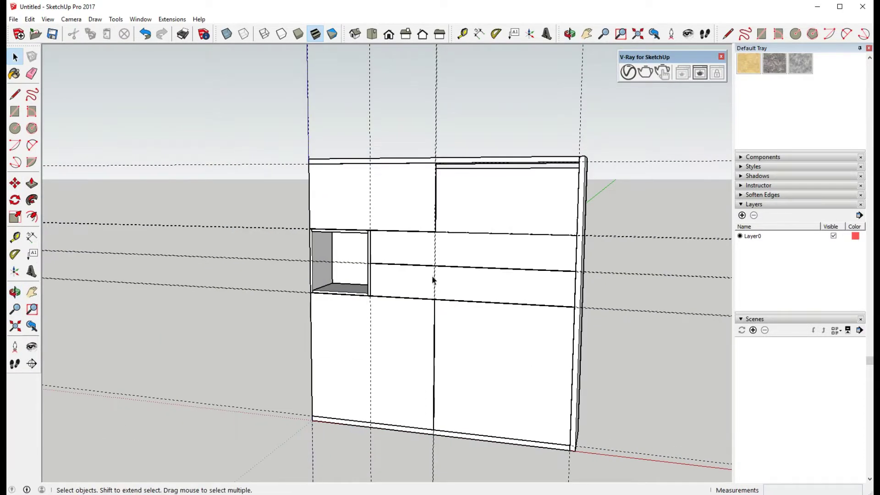
scroll(404, 275, up, 1)
scroll(348, 261, up, 3)
click(295, 244)
key(m)
click(374, 314)
middle_drag(374, 314, 444, 222)
key(ctrl)
scroll(532, 135, up, 5)
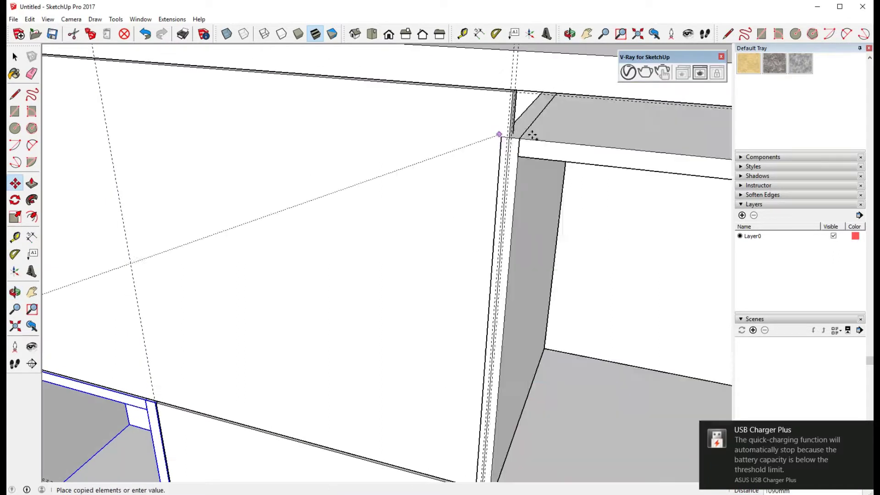
click(515, 108)
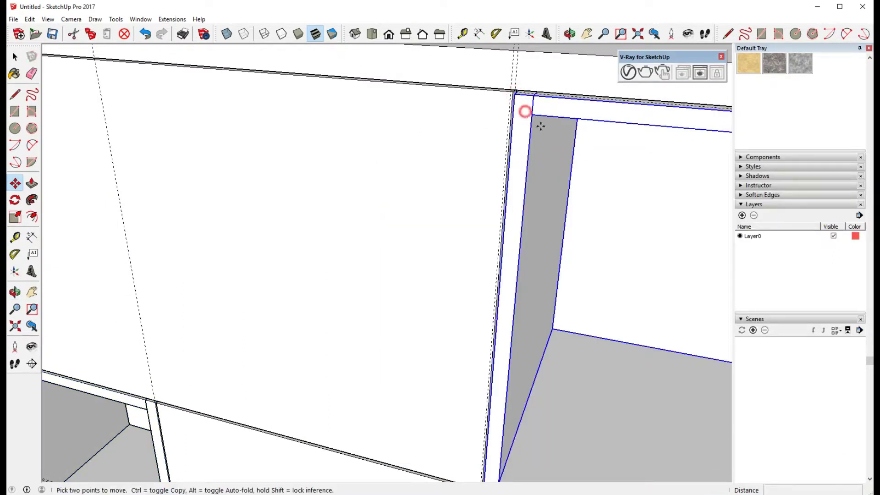
Step: Slide the copied box's right side panel to the cabinet's inner right side
scroll(313, 233, down, 5)
mouse_move(312, 234)
middle_down()
mouse_move(271, 258)
mouse_move(303, 230)
middle_up()
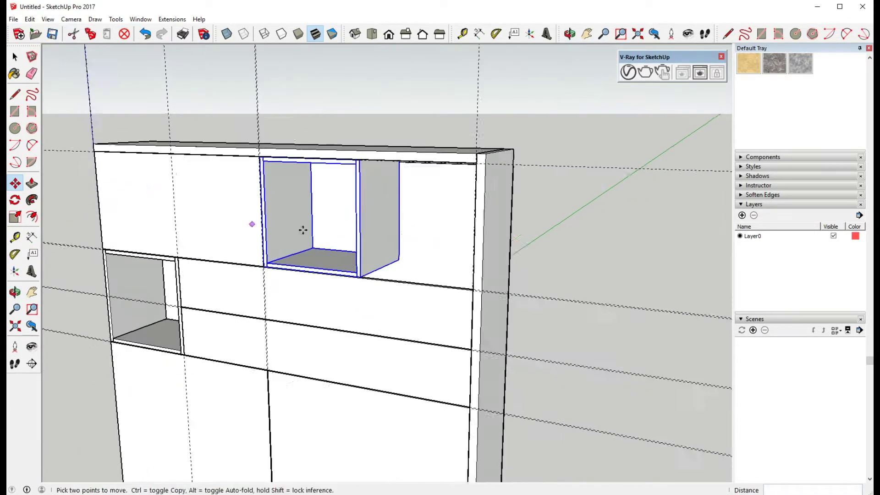
scroll(303, 230, up, 3)
key(space)
click(391, 274)
middle_drag(391, 273, 365, 169)
key(m)
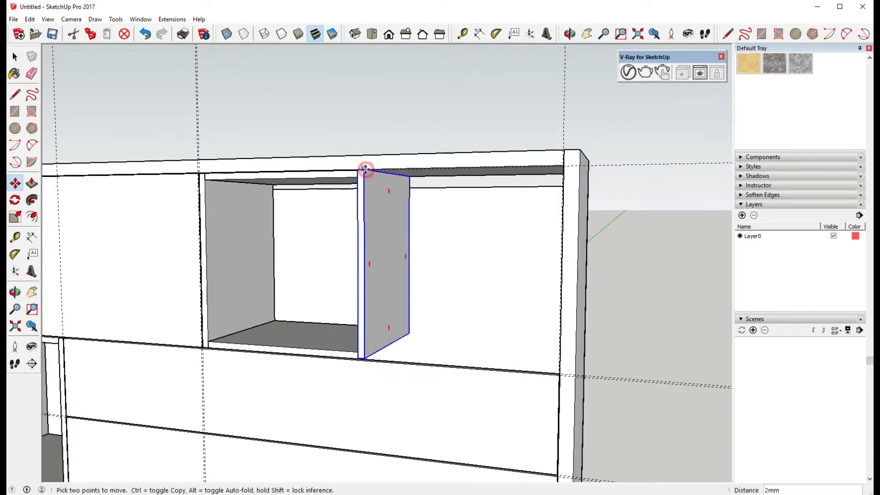
click(366, 169)
click(557, 166)
scroll(557, 166, up, 3)
middle_drag(557, 166, 518, 256)
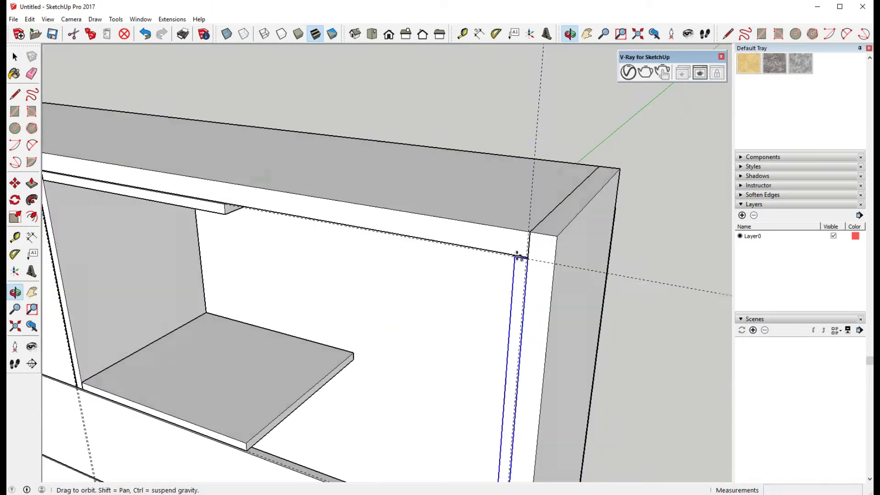
scroll(518, 257, up, 2)
scroll(326, 254, down, 2)
Step: Push/pull the shelf face to finish resizing the widened compartment
key(space)
key(p)
click(187, 209)
scroll(463, 276, down, 3)
key(space)
middle_drag(246, 422, 472, 388)
key(p)
key(space)
mouse_move(451, 135)
middle_down()
mouse_move(451, 99)
mouse_move(387, 217)
middle_up()
scroll(451, 99, down, 3)
key(space)
key(p)
scroll(301, 429, up, 2)
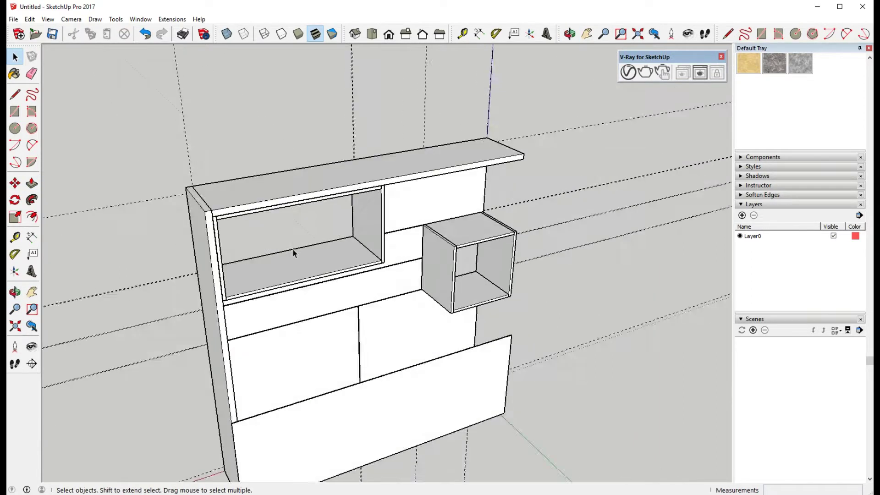
Step: Draw a 960 × 460 mm rectangle across the wide upper opening
scroll(226, 252, up, 2)
scroll(226, 251, up, 2)
key(r)
click(131, 176)
click(473, 269)
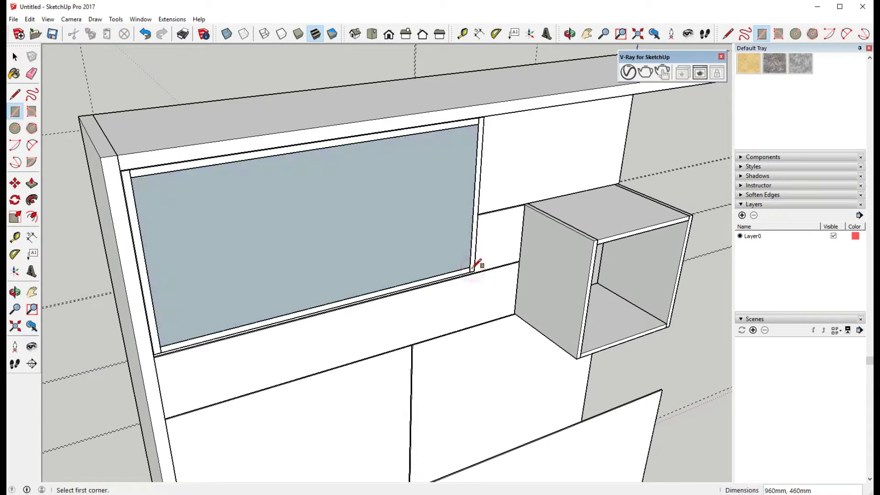
key(p)
key(space)
drag(62, 146, 491, 321)
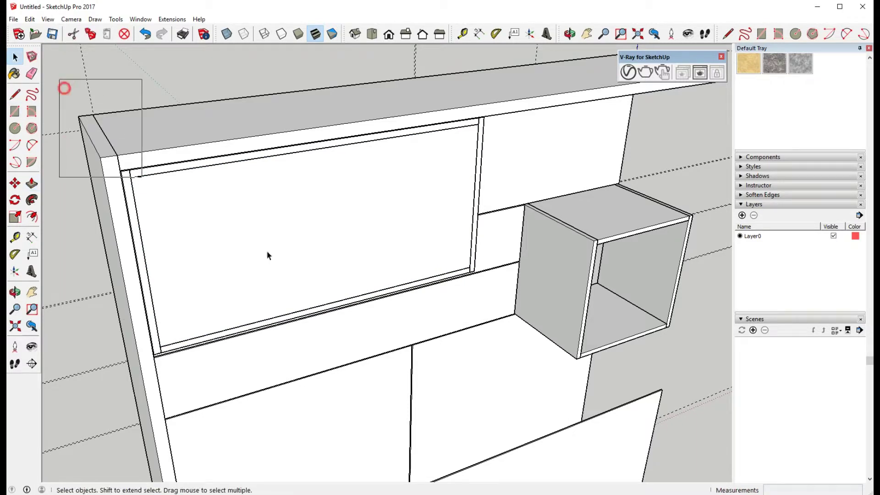
drag(60, 79, 503, 362)
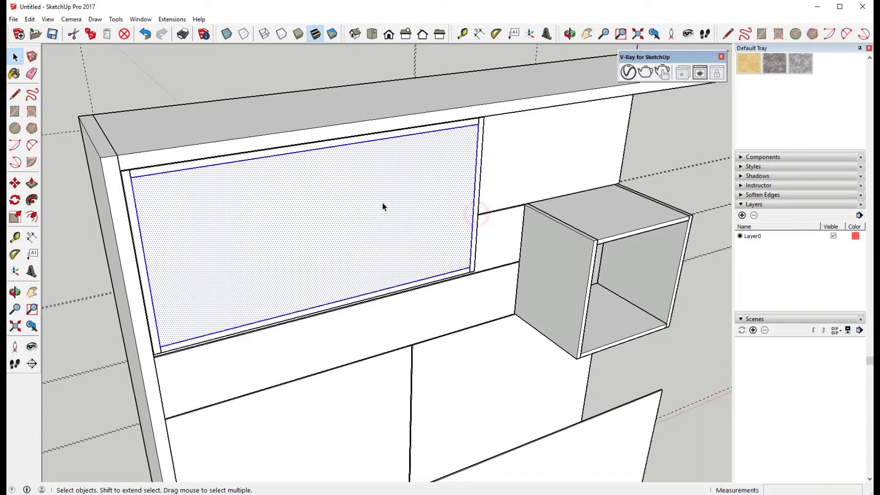
click(432, 285)
Step: Draw a face over the cube shelf's opening, then erase it to leave it open
middle_drag(433, 284, 523, 274)
scroll(523, 274, up, 2)
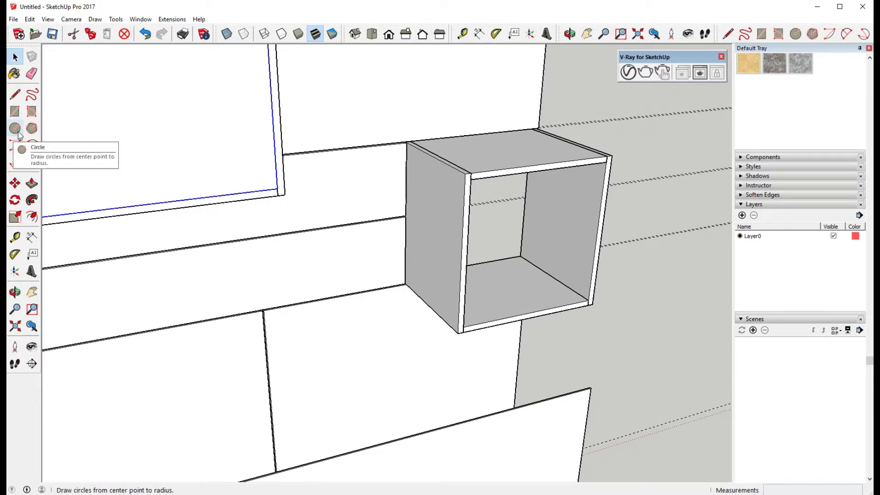
click(589, 302)
key(p)
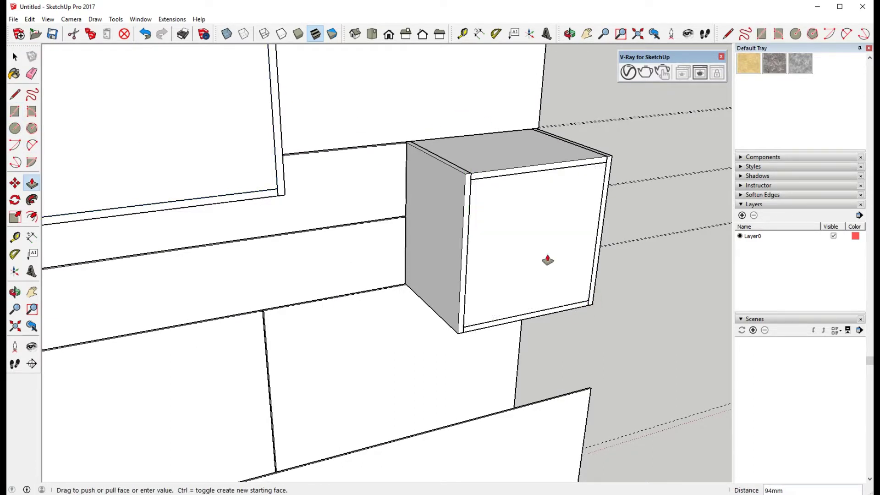
key(space)
double_click(456, 225)
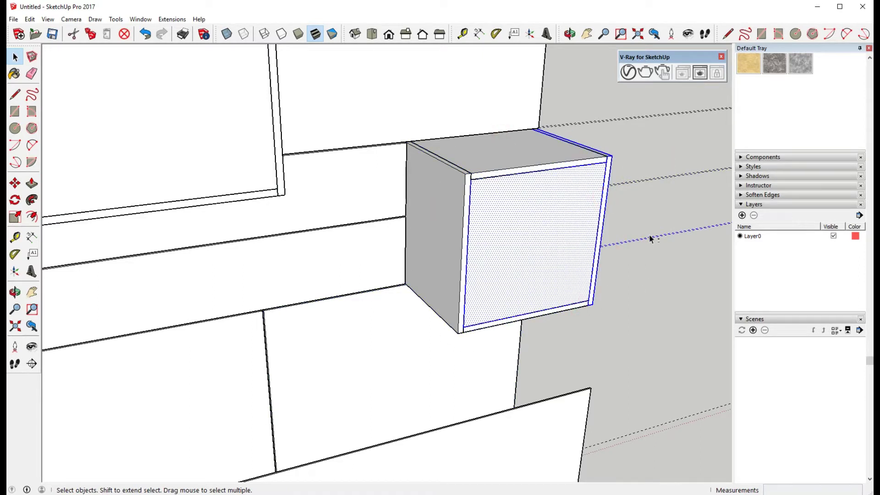
right_click(533, 239)
click(539, 257)
mouse_move(540, 258)
middle_down()
mouse_move(304, 334)
mouse_move(265, 416)
mouse_move(94, 367)
mouse_move(408, 359)
mouse_move(683, 338)
mouse_move(489, 191)
mouse_move(639, 186)
middle_up()
scroll(408, 281, up, 2)
Step: Draw a 1996 × 187 mm rectangle from the drawer corner beneath the cube box
scroll(295, 267, up, 3)
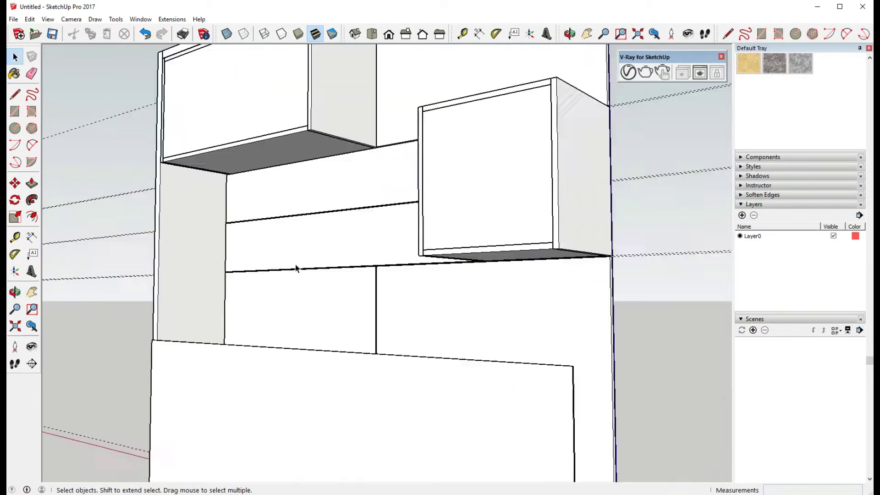
scroll(369, 225, up, 2)
scroll(591, 259, up, 2)
scroll(573, 245, up, 2)
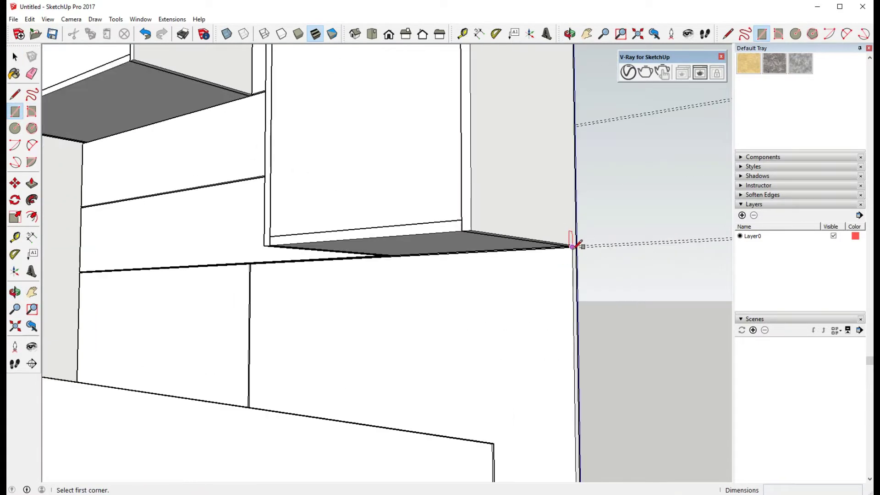
click(572, 247)
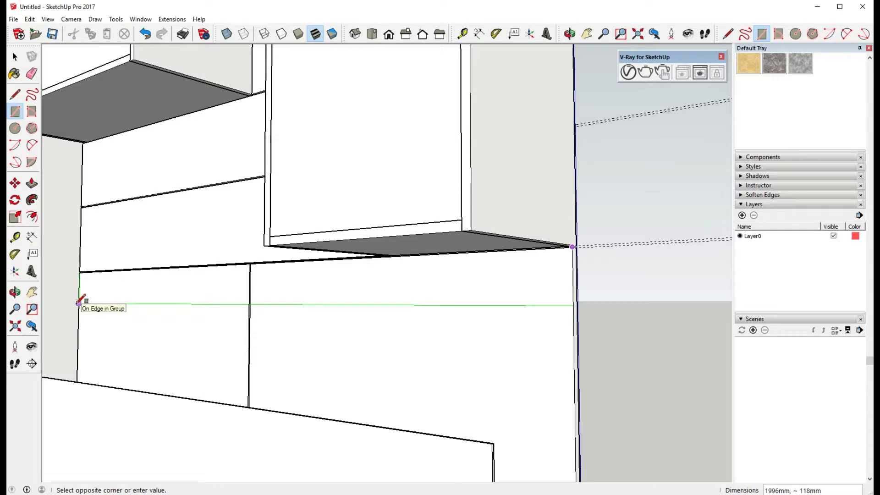
text(187)
key(Return)
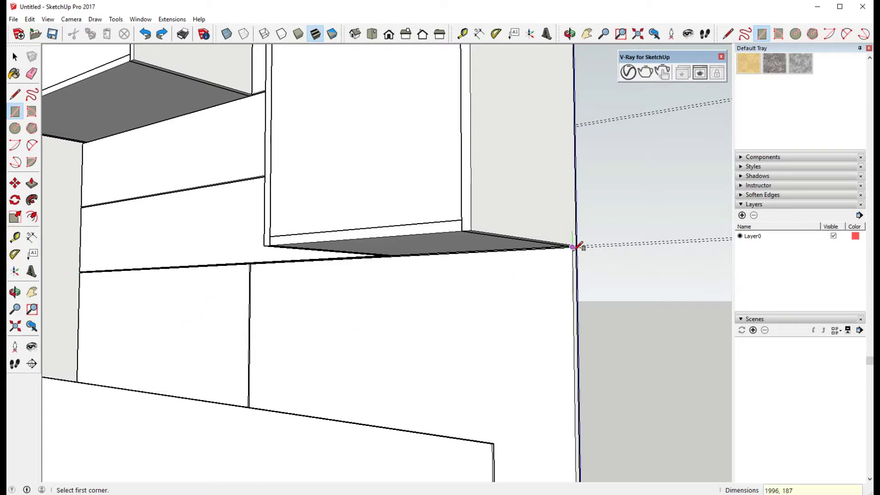
click(79, 283)
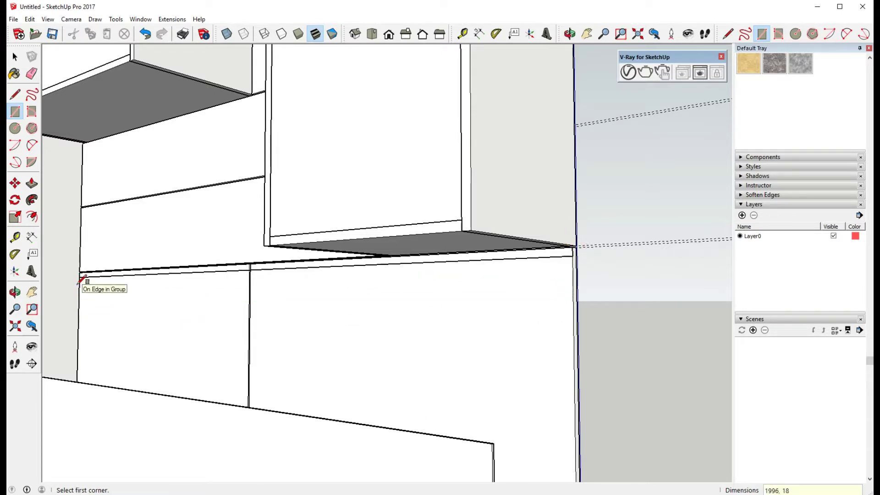
Step: Pull the rectangle out 382 mm into a shelf and make it a group
key(p)
click(470, 258)
middle_drag(470, 232, 295, 287)
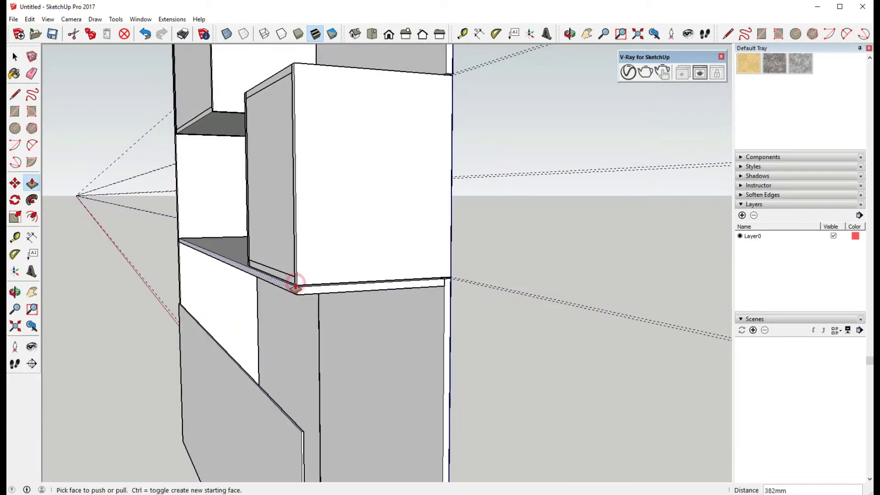
key(space)
drag(133, 216, 475, 304)
right_click(234, 248)
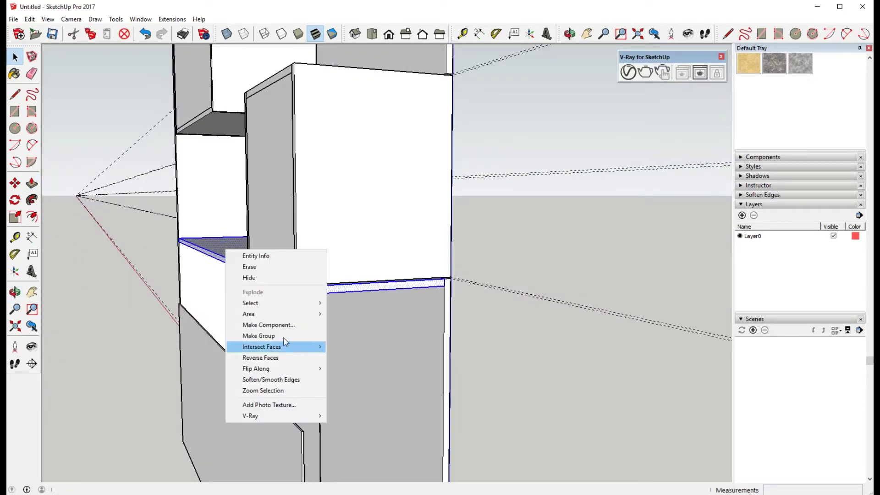
click(534, 356)
mouse_move(510, 389)
middle_down()
mouse_move(468, 334)
mouse_move(356, 375)
mouse_move(196, 305)
mouse_move(129, 317)
mouse_move(186, 318)
mouse_move(338, 294)
middle_up()
Step: Outline the divider's rectangle with lines beneath the middle shelf
scroll(314, 261, up, 5)
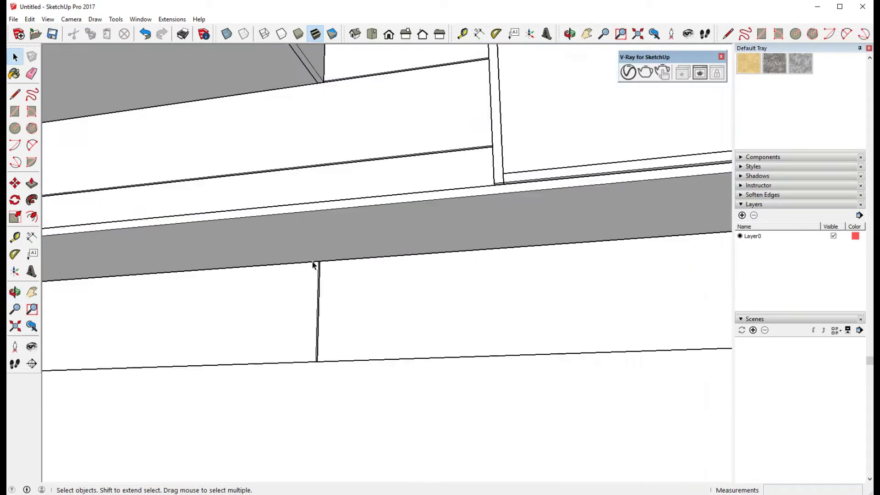
scroll(325, 274, up, 3)
scroll(326, 273, up, 1)
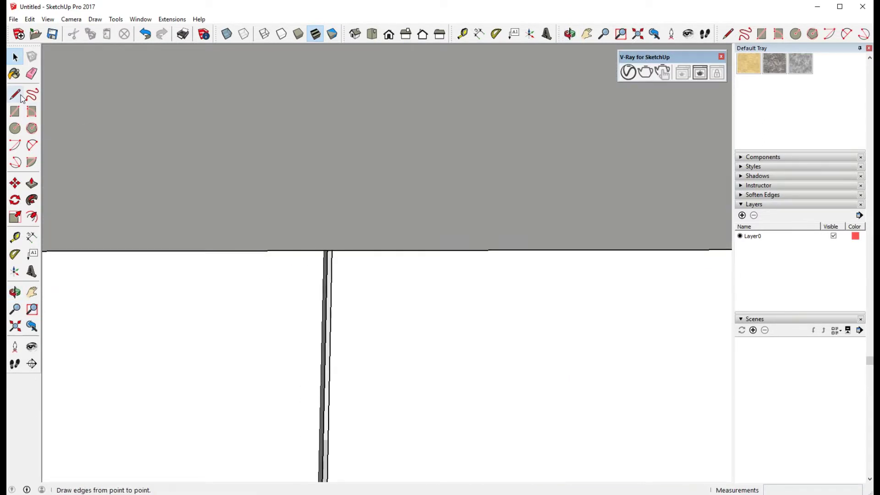
click(324, 250)
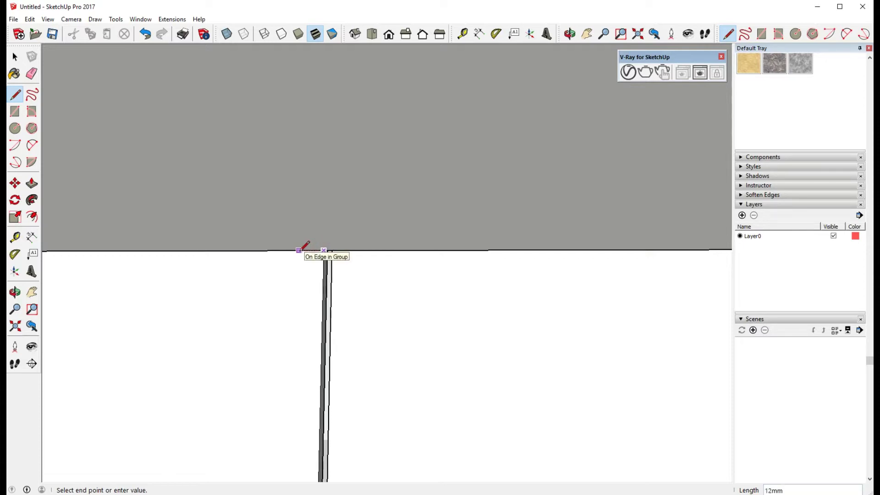
middle_drag(338, 308, 350, 330)
click(325, 321)
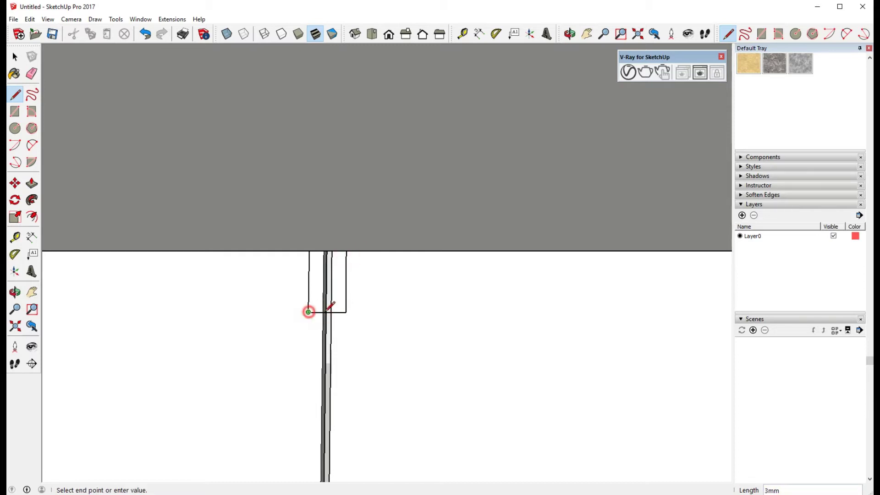
click(346, 250)
Step: Extrude the face into a thin 12 mm block and make it a group
key(p)
click(330, 293)
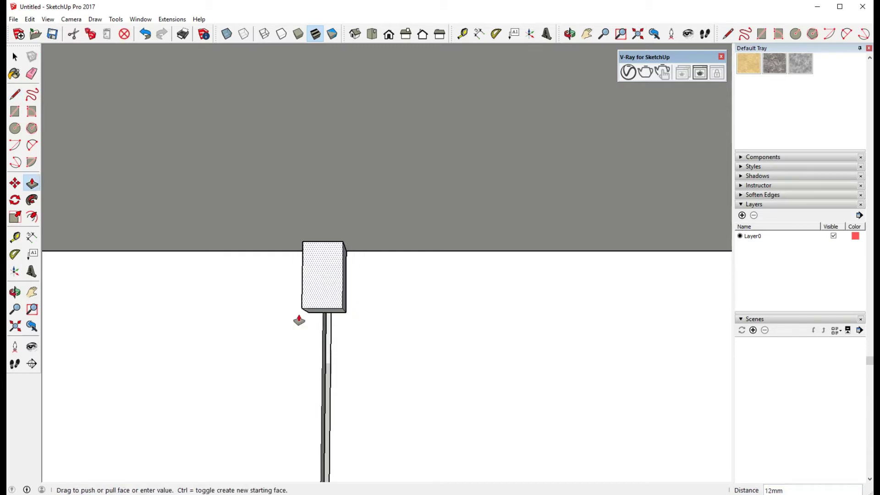
click(293, 318)
key(space)
triple_click(321, 276)
right_click(321, 276)
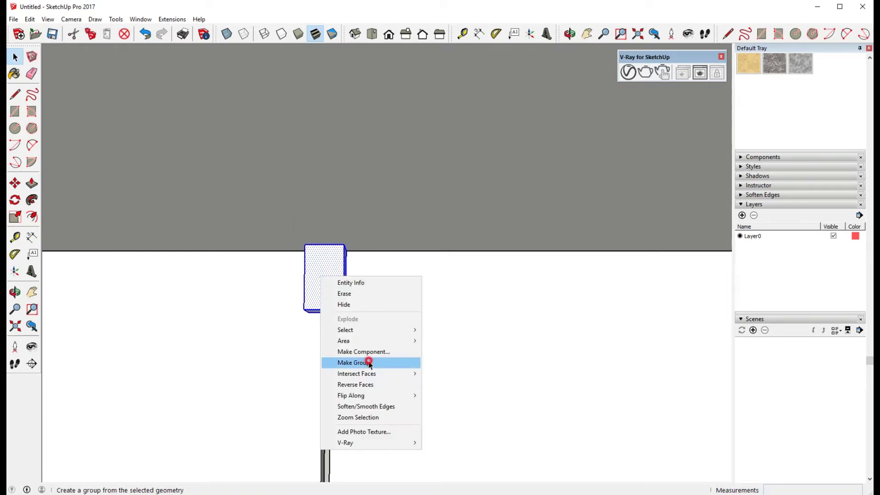
click(364, 362)
Step: Pull the grouped block down through the lower compartment into a vertical divider
scroll(349, 306, down, 3)
key(p)
click(349, 306)
click(308, 271)
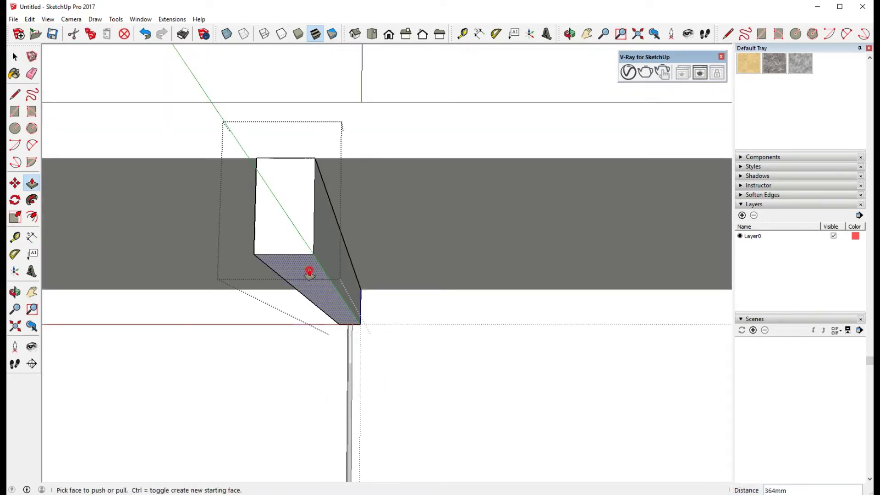
scroll(387, 419, down, 3)
key(o)
mouse_move(387, 419)
mouse_down()
mouse_move(428, 426)
mouse_move(458, 417)
mouse_up()
key(p)
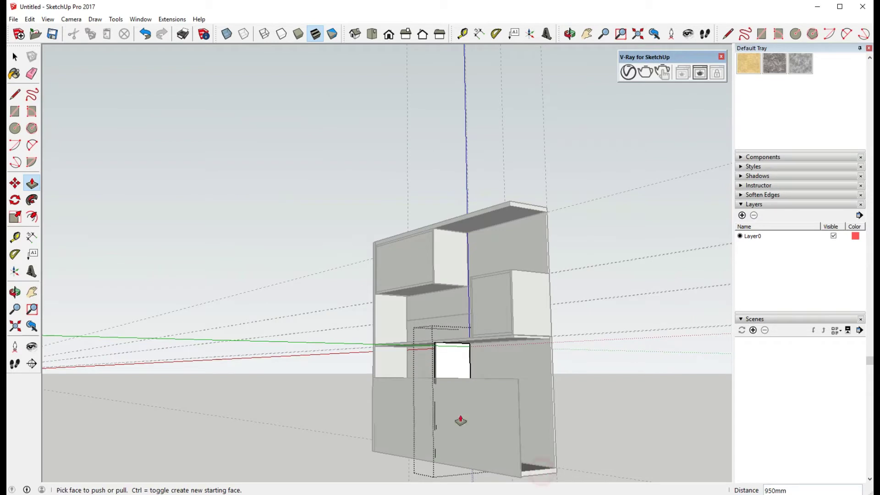
key(space)
scroll(538, 436, up, 3)
scroll(423, 351, up, 3)
scroll(458, 376, down, 3)
Step: Push/Pull the lower front face into a solid front panel
mouse_move(458, 376)
middle_down()
mouse_move(501, 407)
mouse_move(481, 301)
middle_up()
scroll(425, 302, up, 5)
scroll(251, 212, up, 3)
scroll(196, 177, up, 3)
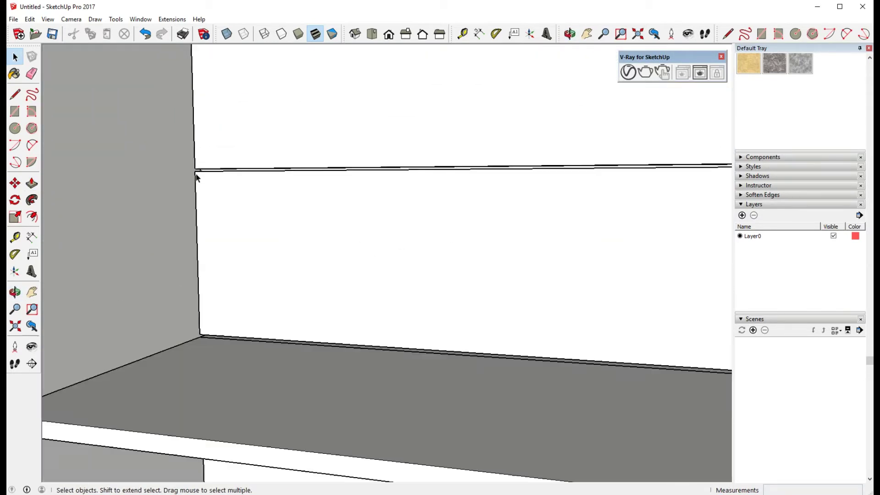
scroll(197, 172, up, 2)
scroll(264, 225, down, 3)
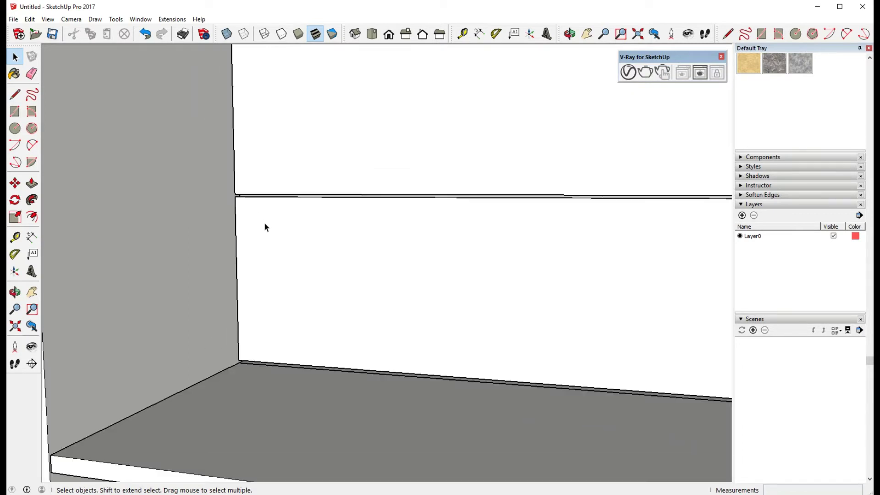
scroll(265, 224, down, 3)
scroll(545, 343, down, 3)
mouse_move(545, 343)
middle_down()
mouse_move(448, 401)
mouse_move(402, 334)
mouse_move(360, 324)
mouse_move(456, 370)
middle_up()
scroll(455, 370, up, 3)
scroll(455, 373, up, 2)
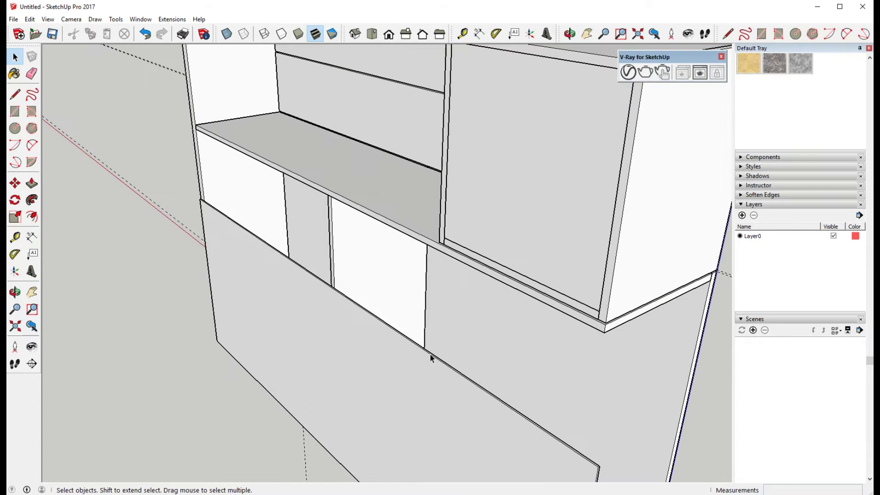
scroll(428, 358, up, 3)
scroll(429, 355, up, 2)
key(p)
click(429, 349)
scroll(431, 329, down, 5)
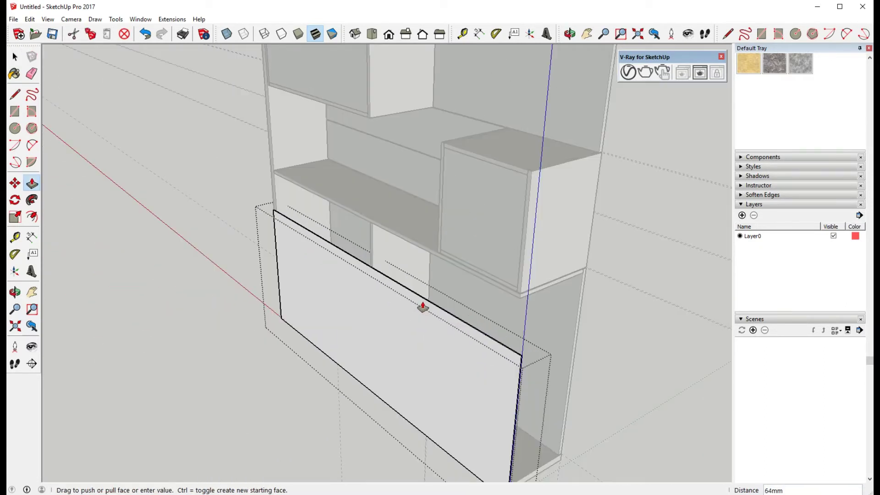
click(192, 186)
key(space)
scroll(236, 138, up, 5)
scroll(123, 109, up, 3)
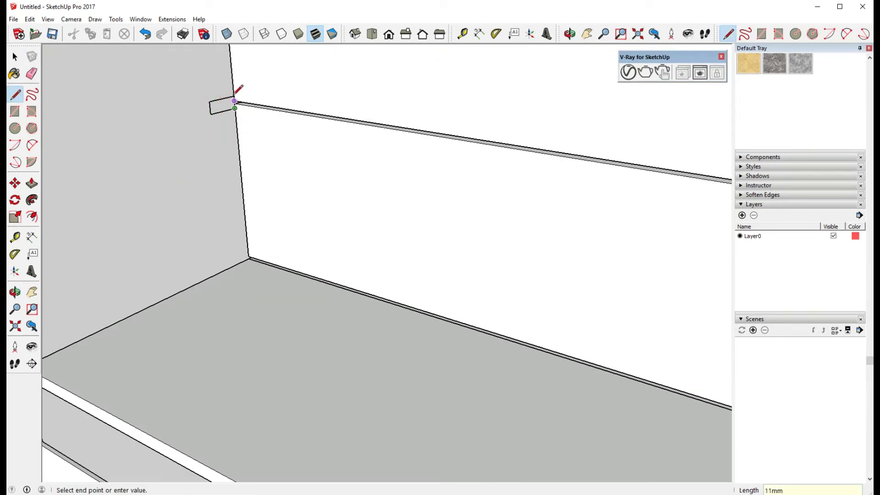
Step: Extrude the small shelf face into a thin plank across the middle niche
key(p)
click(222, 107)
scroll(317, 160, down, 3)
scroll(522, 213, down, 3)
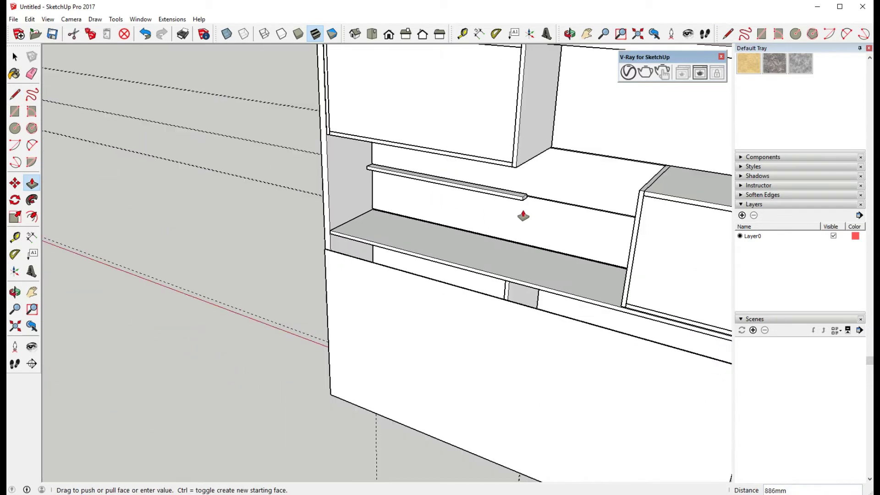
scroll(628, 187, down, 2)
click(628, 187)
key(space)
Step: Make the new shelf a group and Ctrl-copy it higher in the niche
click(563, 187)
right_click(562, 183)
click(599, 269)
scroll(448, 183, up, 3)
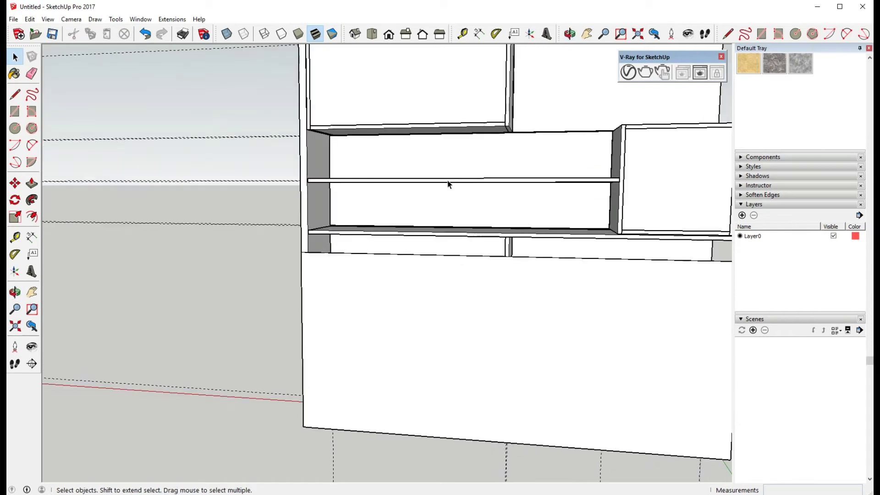
scroll(448, 183, up, 2)
key(ctrl)
click(669, 115)
key(space)
scroll(149, 316, down, 3)
middle_drag(477, 336, 523, 313)
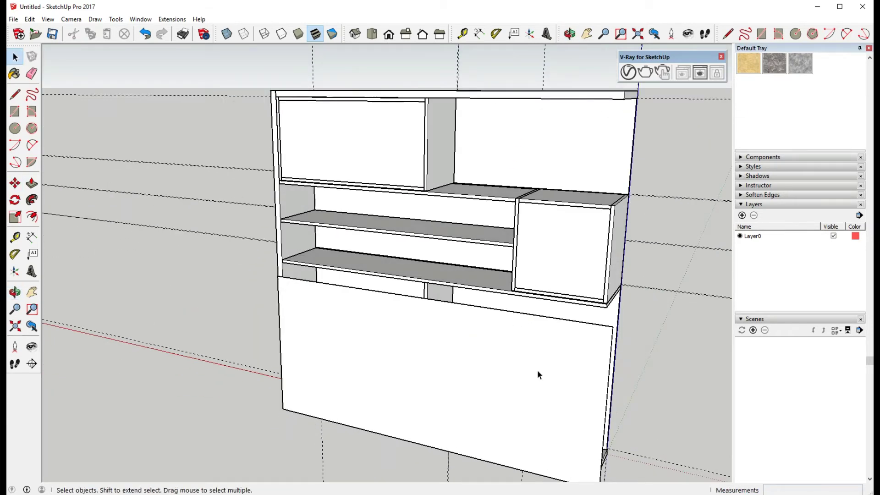
middle_drag(539, 374, 472, 368)
Step: Erase the horizontal dashed guide lines on the cabinet front
scroll(472, 368, up, 5)
key(p)
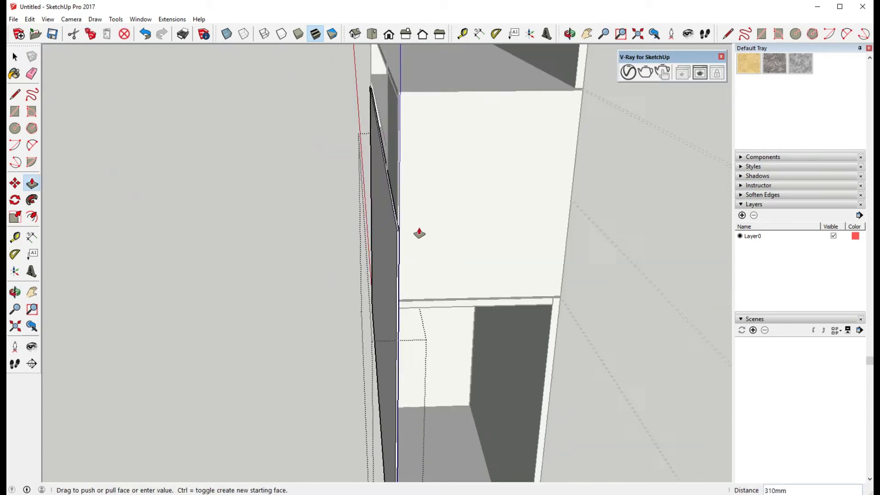
scroll(419, 233, down, 5)
key(space)
middle_drag(433, 311, 532, 308)
click(532, 308)
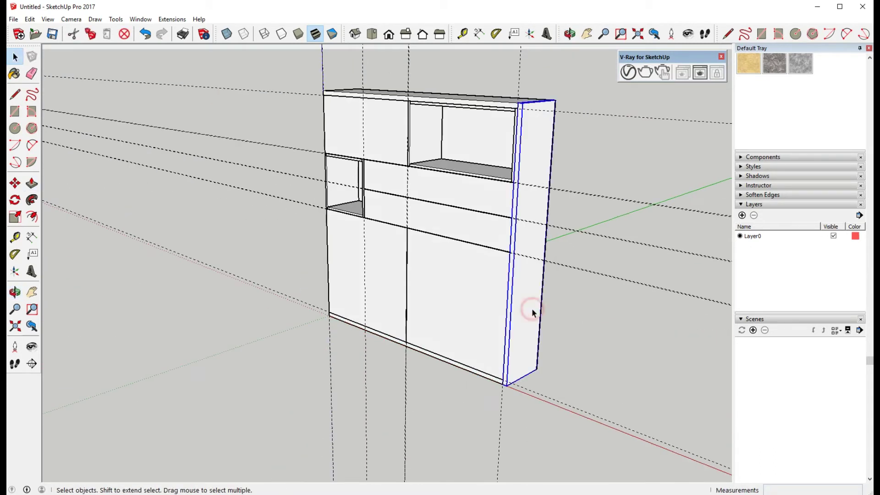
key(space)
click(314, 246)
scroll(278, 228, down, 1)
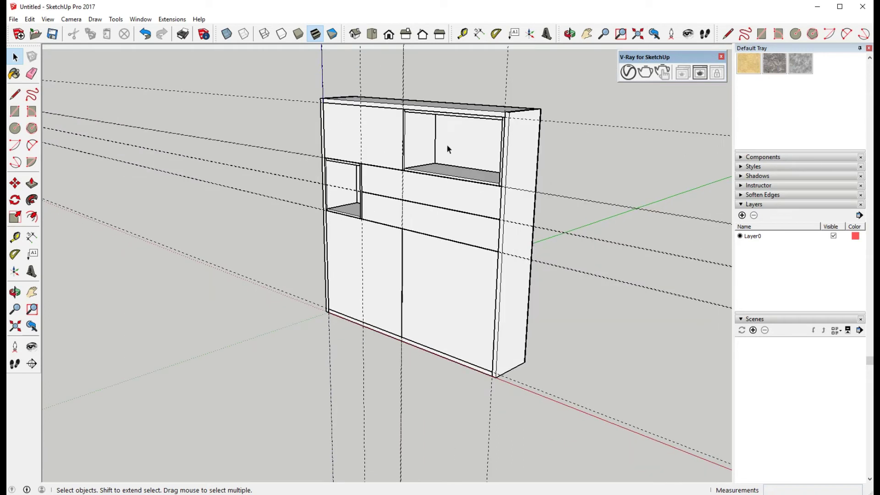
key(e)
drag(245, 106, 288, 163)
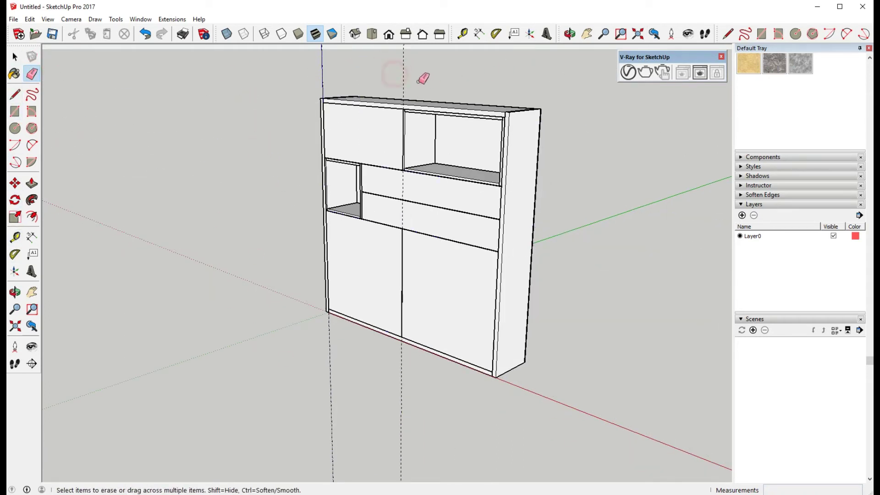
Step: Push/Pull the cabinet's left side face outward to frame the front
key(space)
middle_drag(383, 95, 230, 193)
scroll(428, 183, up, 4)
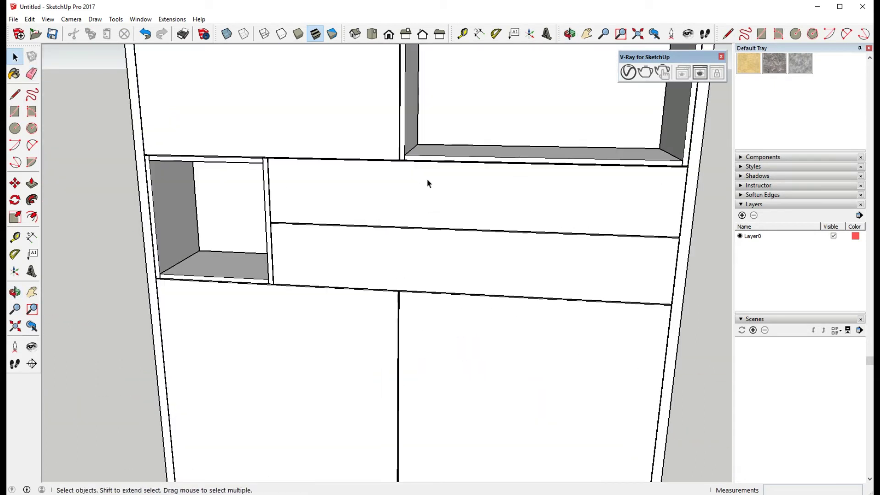
middle_drag(429, 183, 364, 240)
key(space)
scroll(364, 241, down, 5)
middle_drag(182, 181, 173, 167)
key(p)
click(183, 173)
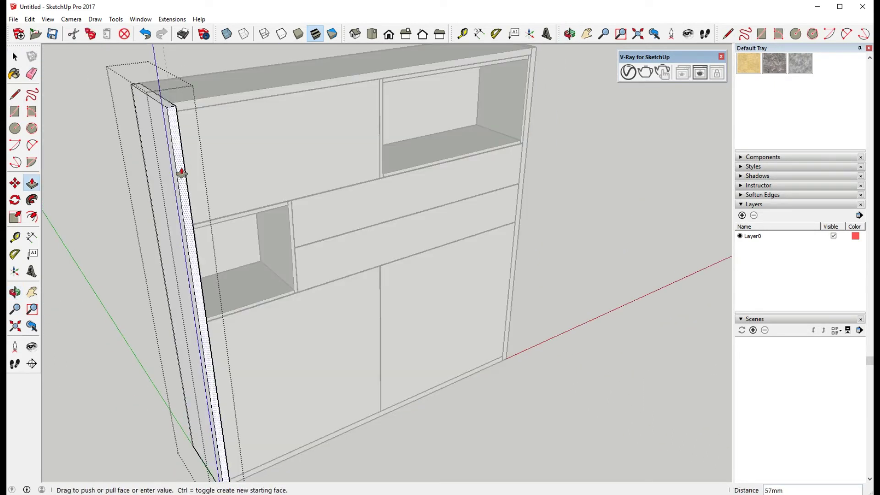
key(space)
Step: Try pulling the right side face, then edit and exit the bottom board group
mouse_move(157, 137)
middle_down()
mouse_move(237, 142)
mouse_move(244, 71)
mouse_move(584, 190)
middle_up()
key(p)
key(space)
click(581, 198)
key(space)
click(486, 428)
key(p)
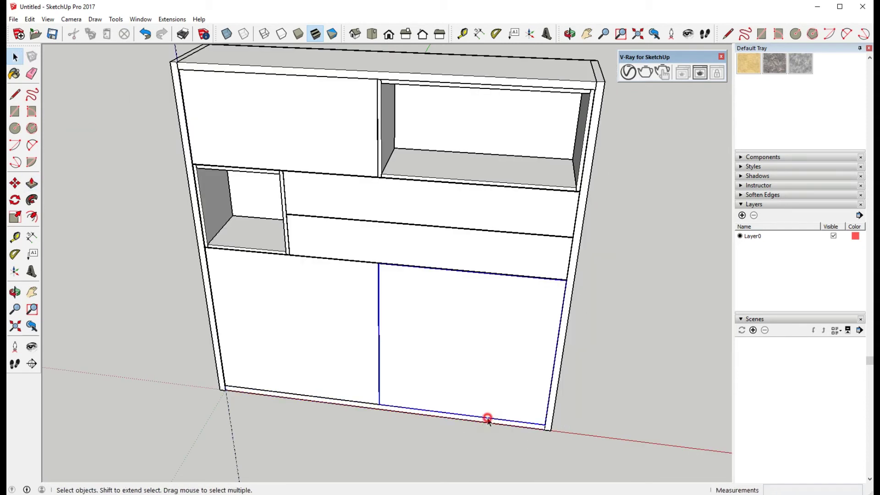
double_click(487, 418)
key(p)
scroll(502, 419, down, 3)
middle_drag(501, 419, 601, 346)
key(space)
click(601, 317)
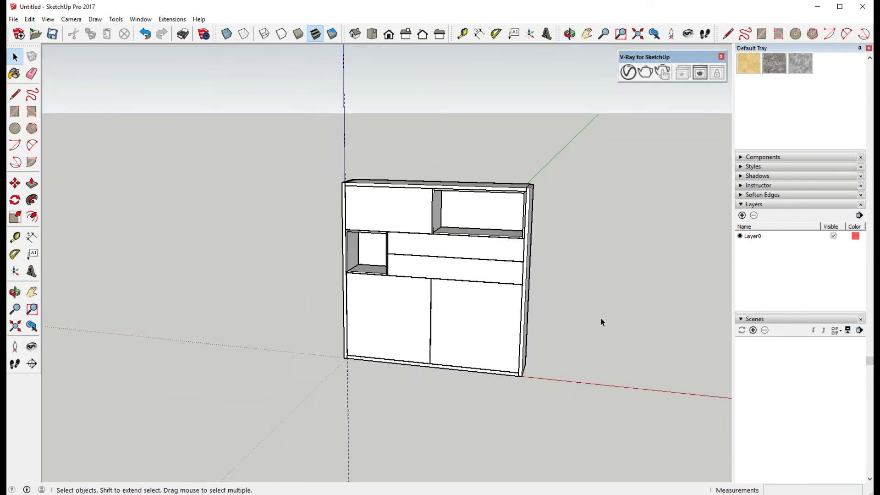
scroll(474, 326, up, 1)
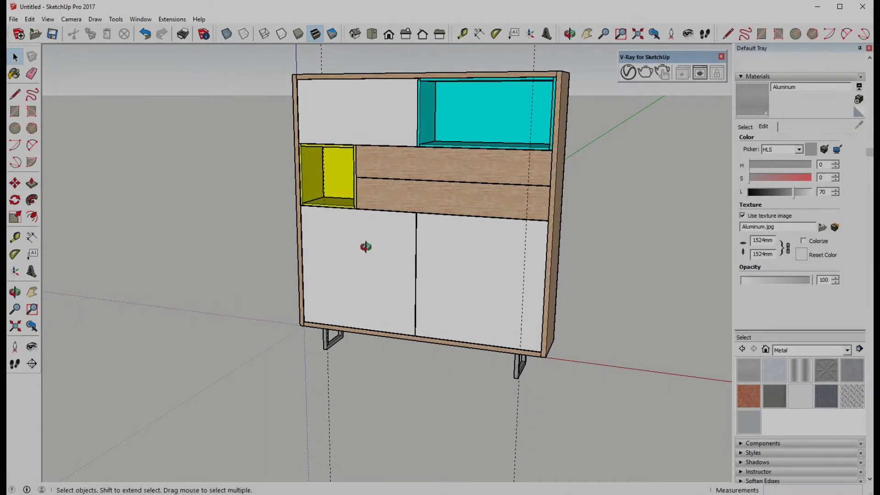
Step: Orbit and zoom around the wood-textured cabinet with cyan and yellow niches and metal legs
mouse_move(366, 247)
middle_down()
mouse_move(556, 257)
mouse_move(202, 275)
mouse_move(372, 279)
middle_up()
scroll(373, 282, down, 3)
scroll(363, 275, down, 2)
scroll(390, 257, up, 4)
scroll(454, 223, down, 2)
scroll(458, 215, up, 2)
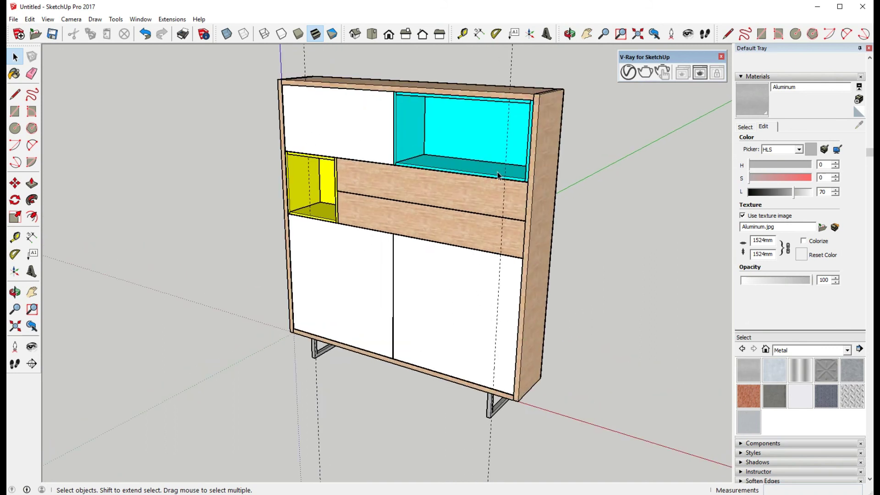